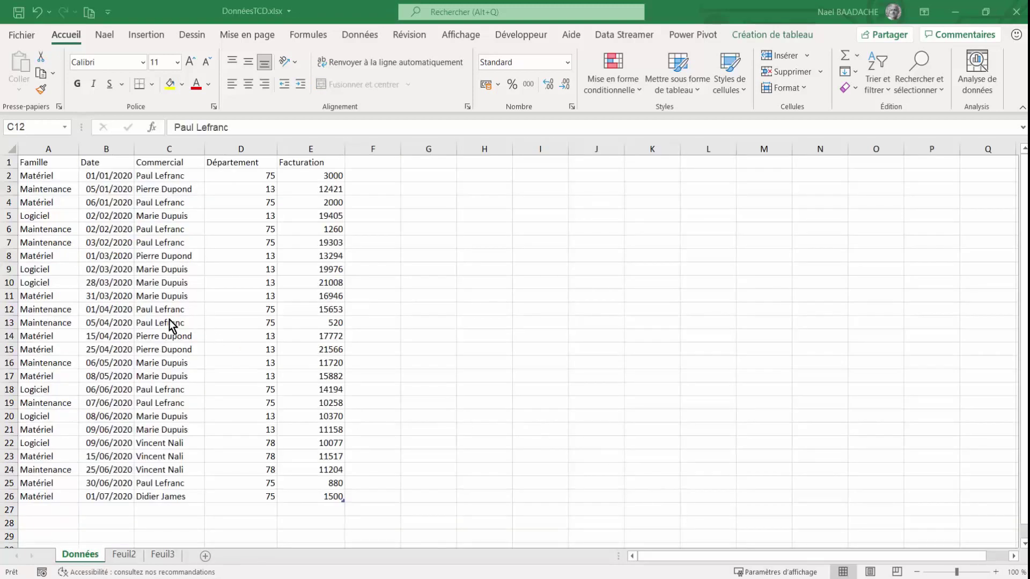
# Review the billing data's Date, Commercial, Département and Facturation columns and first values
pyautogui.click(169, 313)
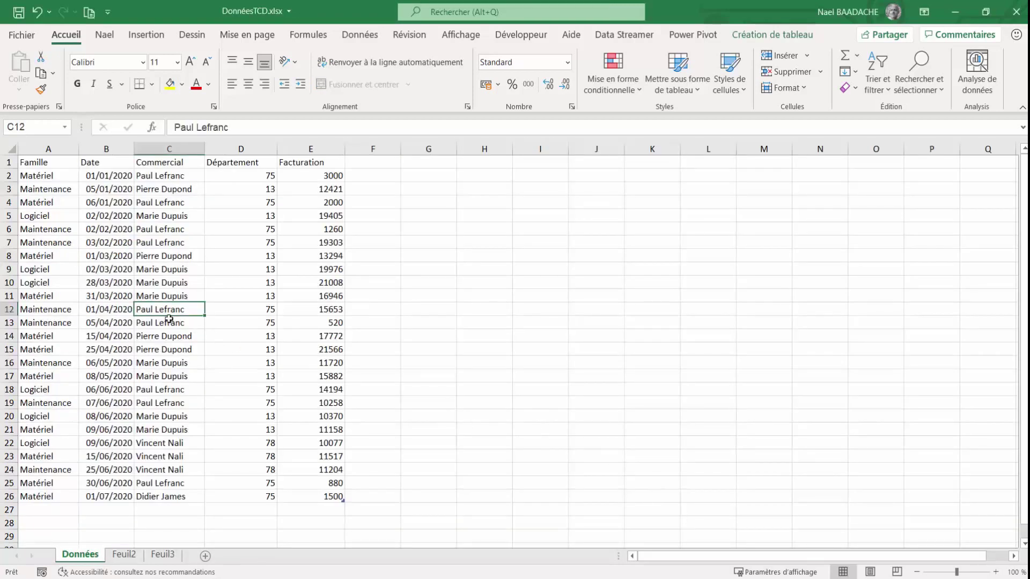
pyautogui.click(25, 163)
pyautogui.click(109, 163)
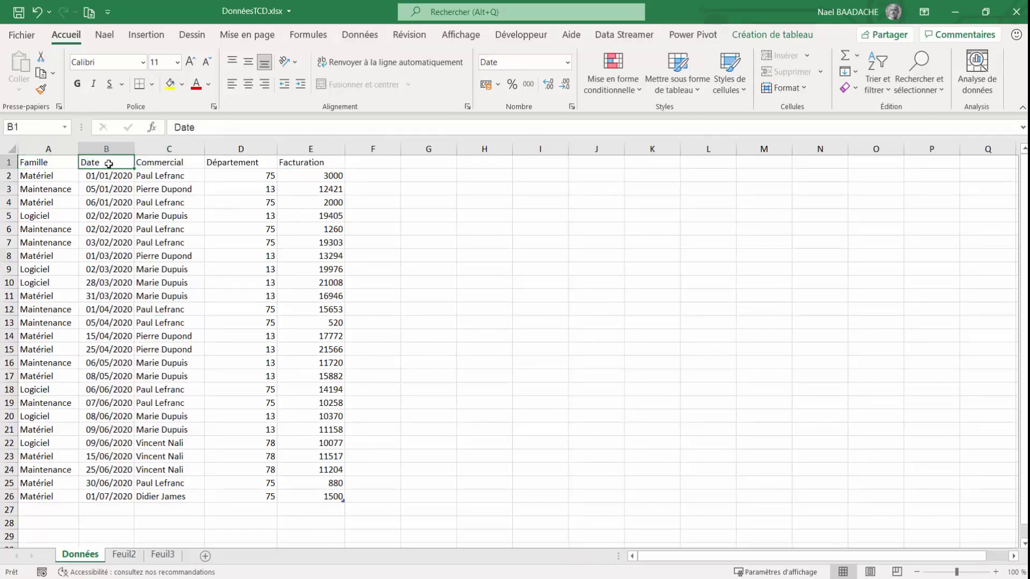
pyautogui.click(107, 177)
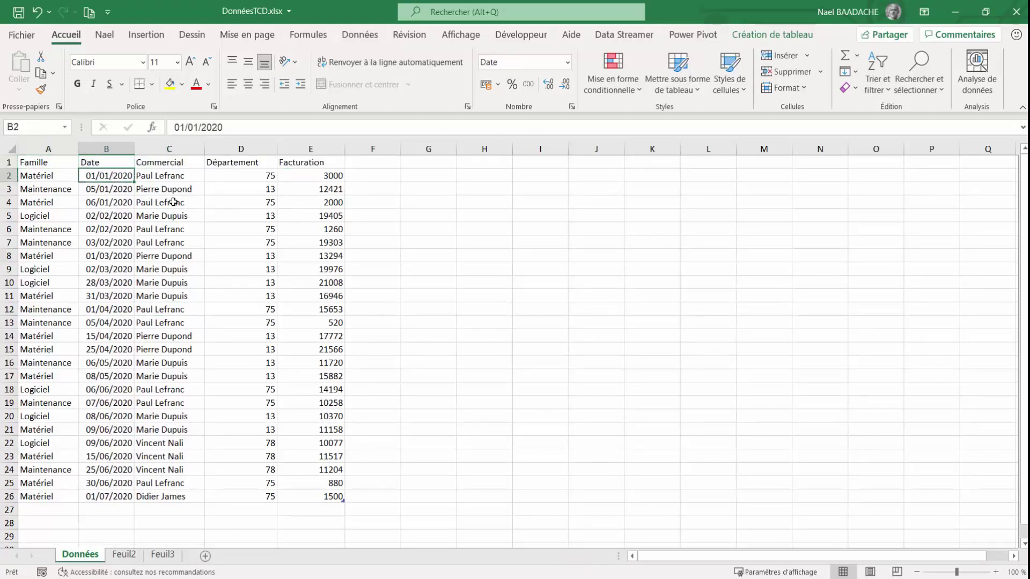
pyautogui.click(169, 166)
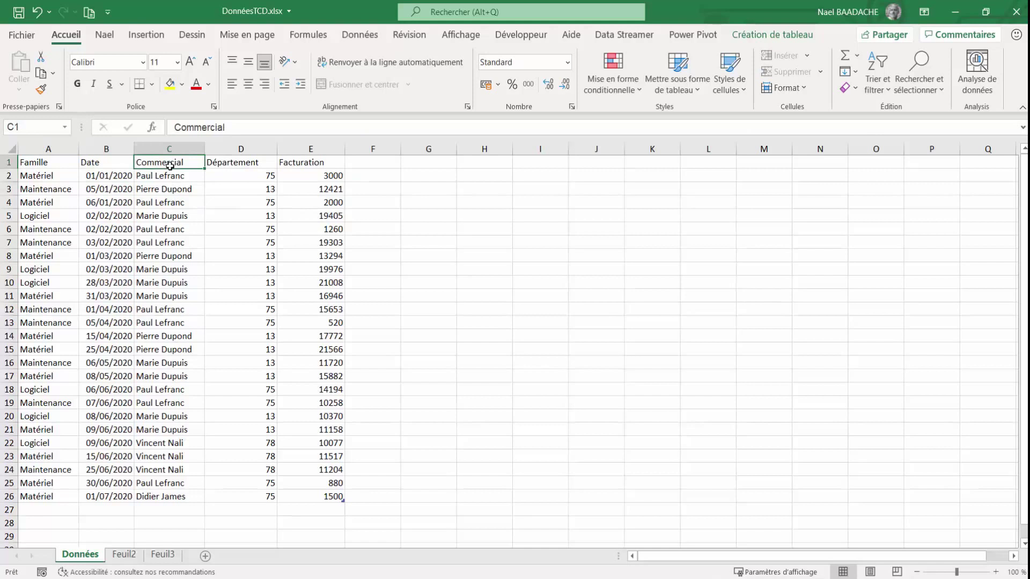
pyautogui.click(242, 165)
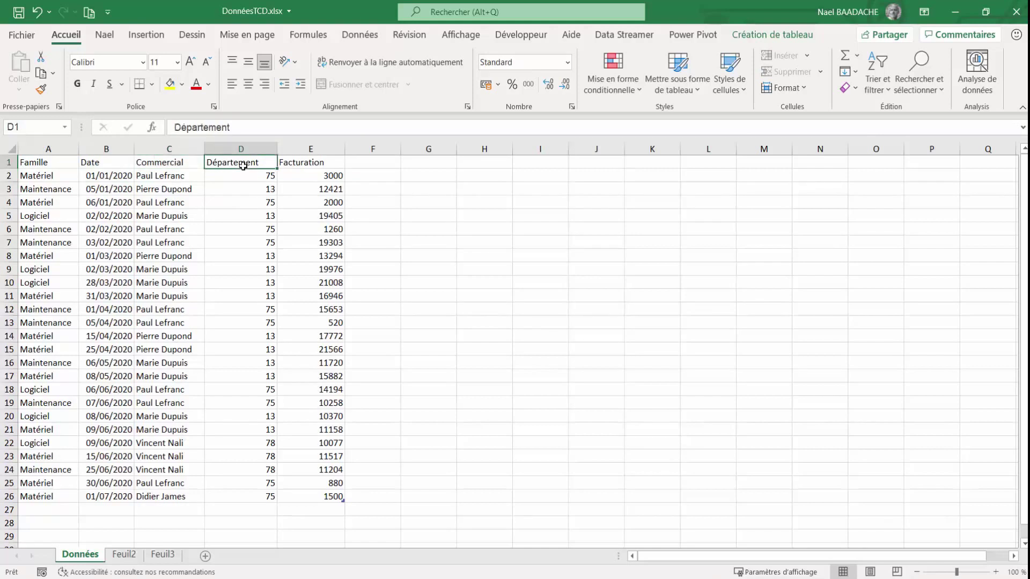
pyautogui.click(311, 166)
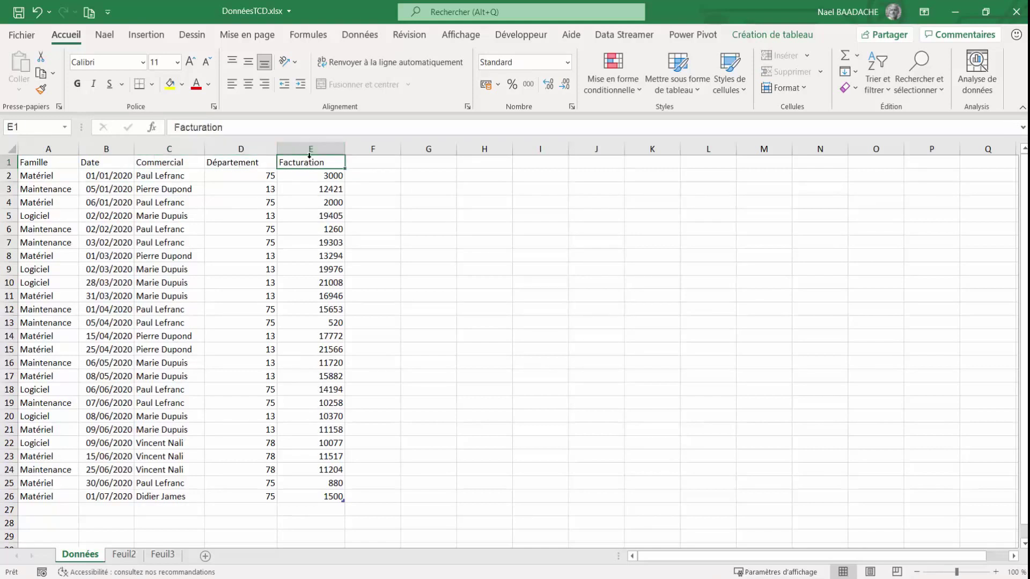
pyautogui.click(327, 177)
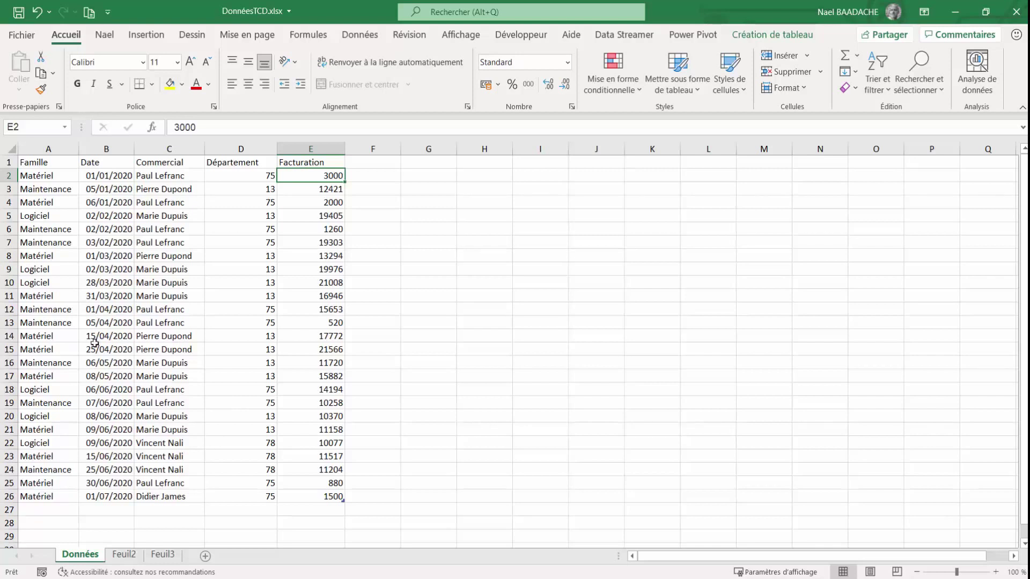
# Paste the copied content into cells A7:B9 and reselect a cell in the data
pyautogui.click(111, 304)
pyautogui.moveTo(76, 244); pyautogui.dragTo(115, 268)
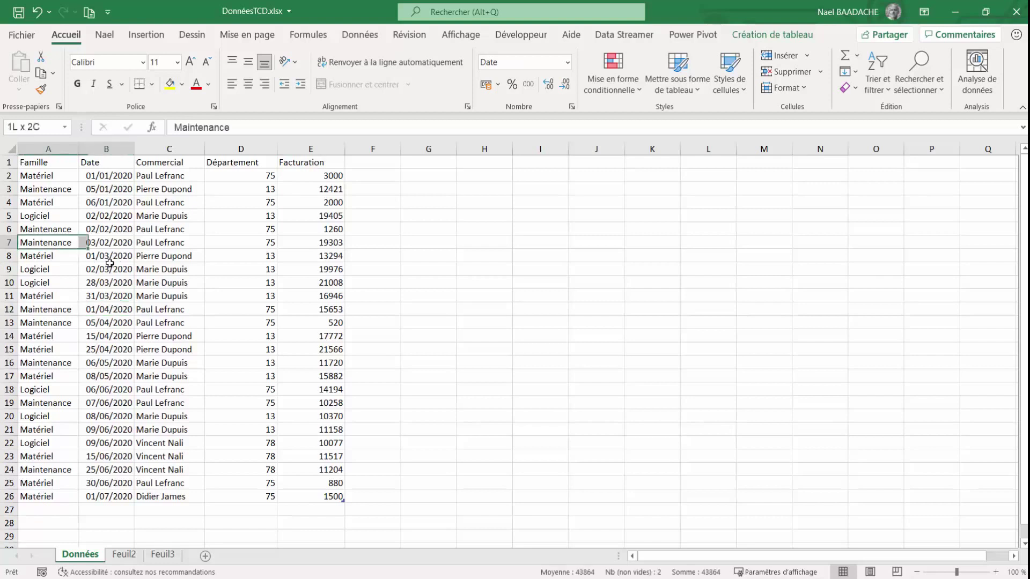
pyautogui.hotkey('ctrl', 'v')
pyautogui.click(207, 234)
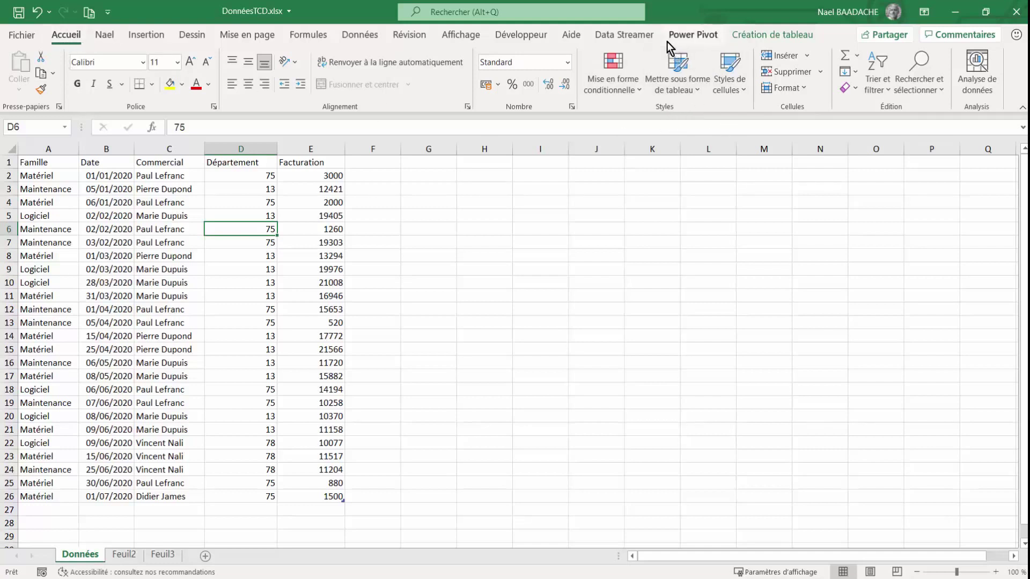
# Format the data range as a table with the light blue banded style
pyautogui.click(694, 91)
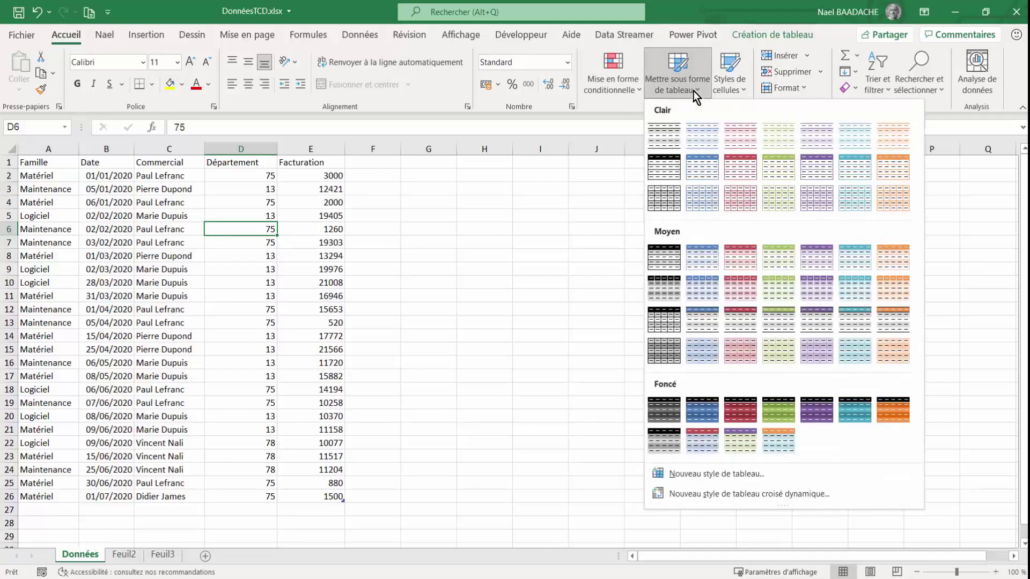
pyautogui.click(697, 138)
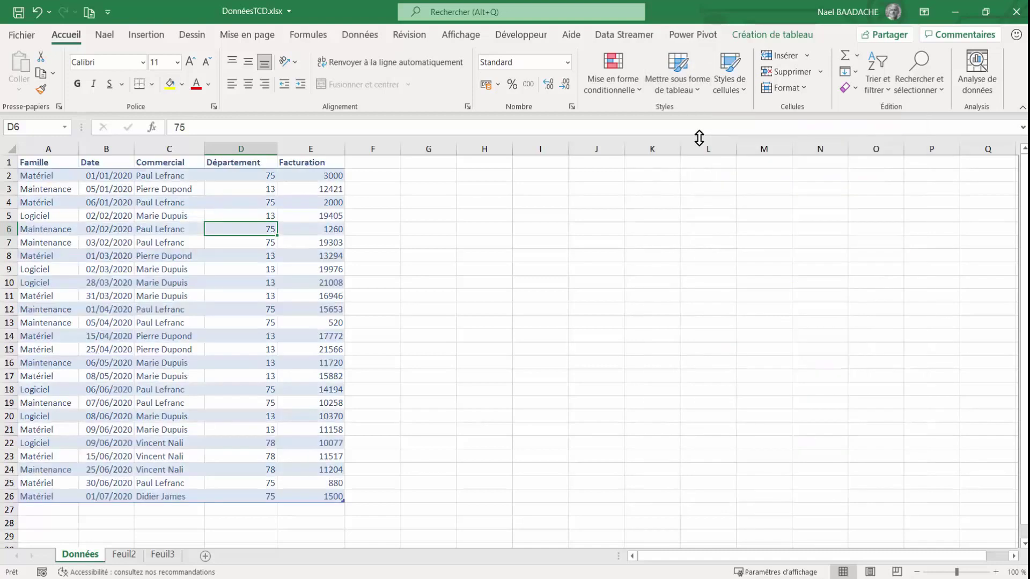
pyautogui.click(238, 288)
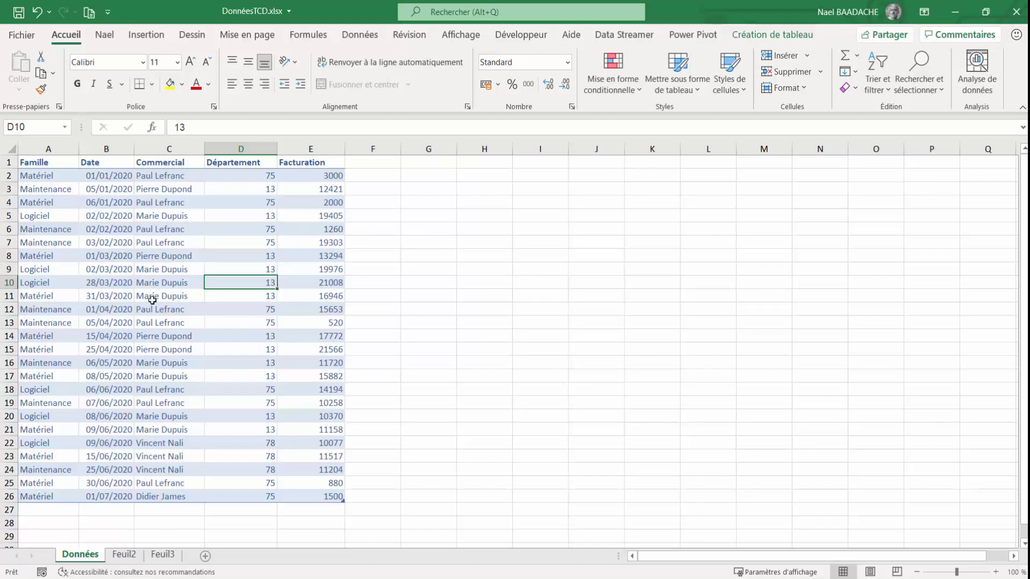
pyautogui.click(37, 508)
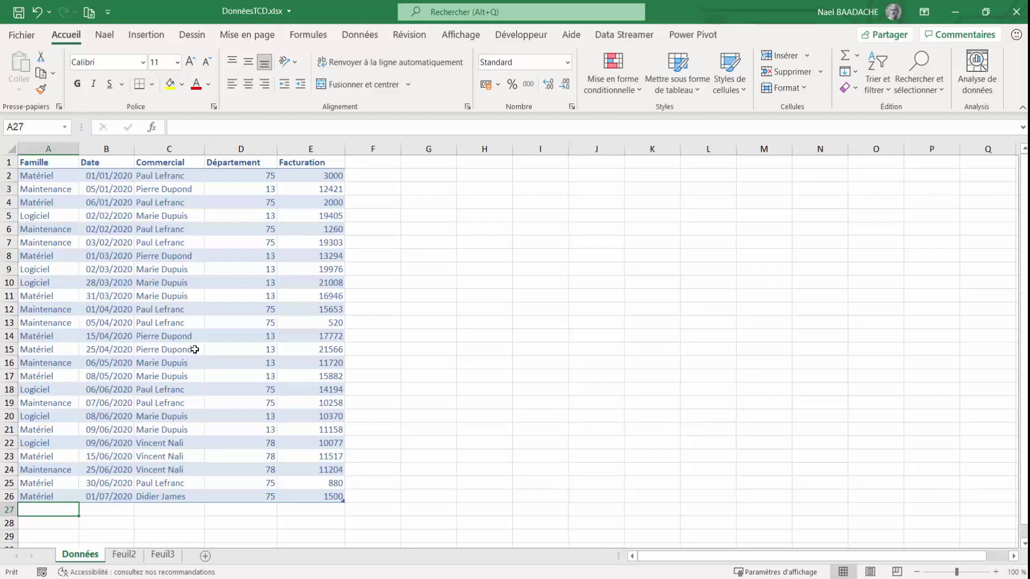
# Insert a PivotTable from Tableau1 on a new worksheet (Nouvelle feuille de calcul)
pyautogui.hotkey('alt', 'n')
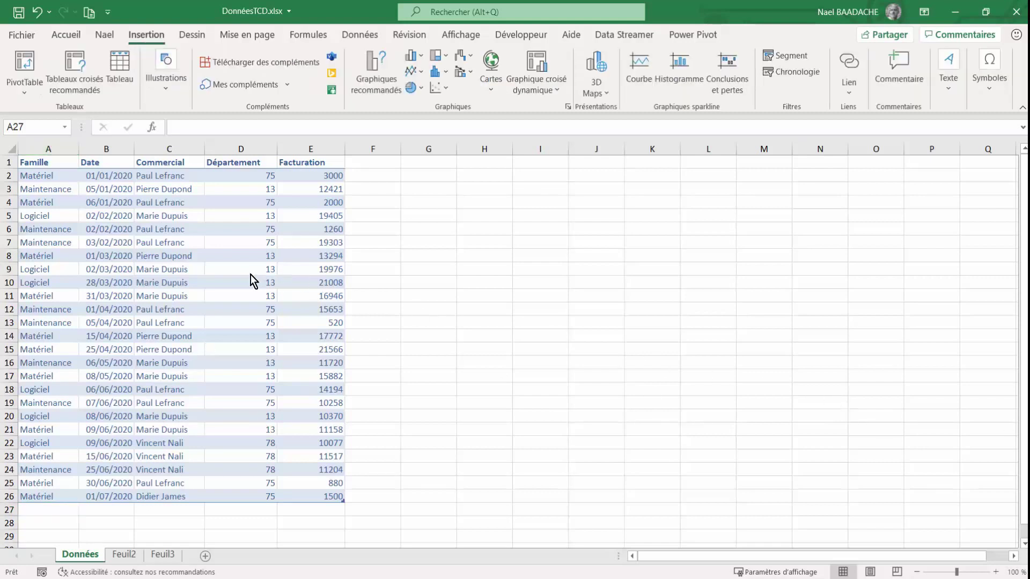
pyautogui.press('Escape')
pyautogui.click(211, 265)
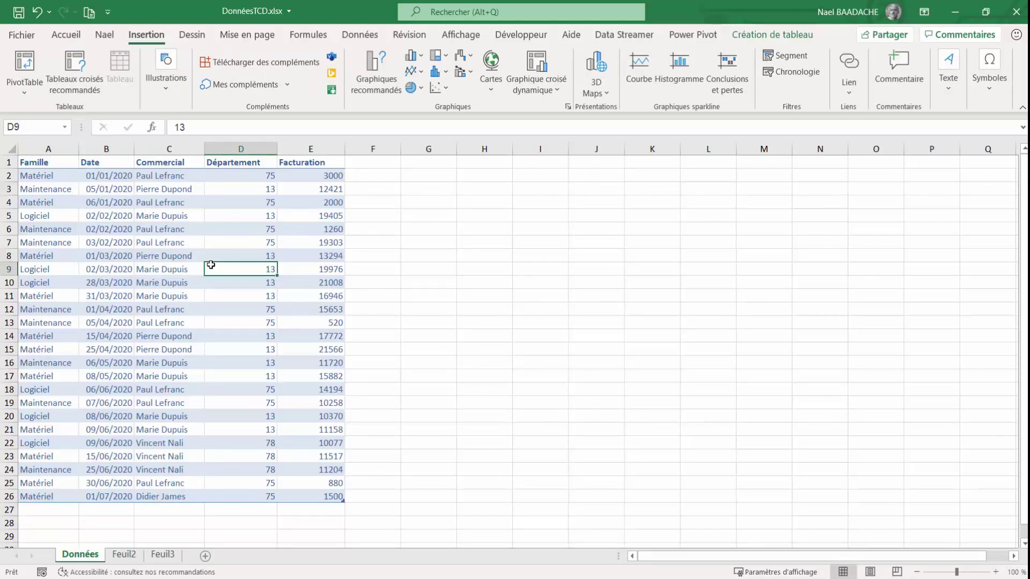
pyautogui.click(155, 244)
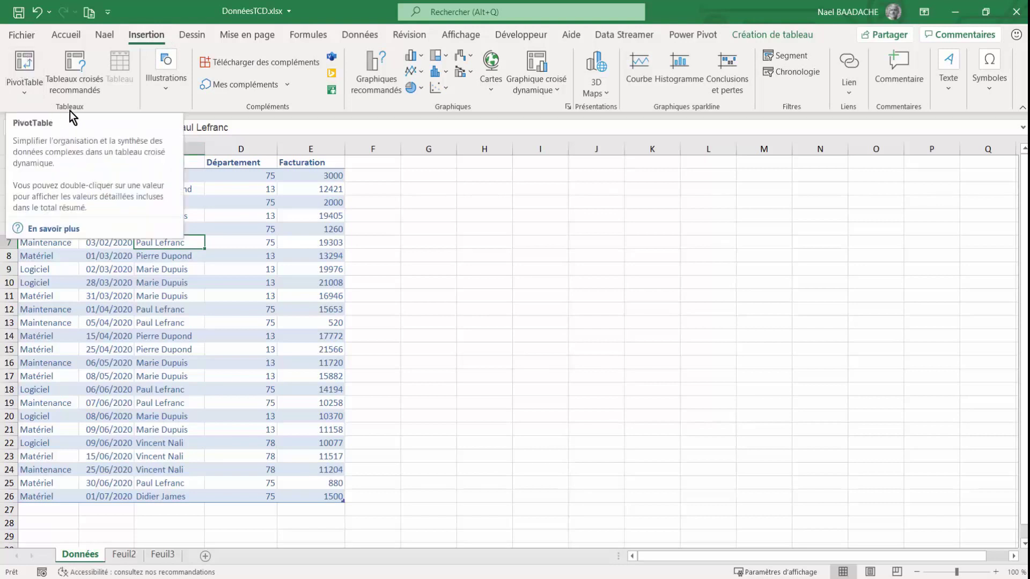
pyautogui.click(22, 61)
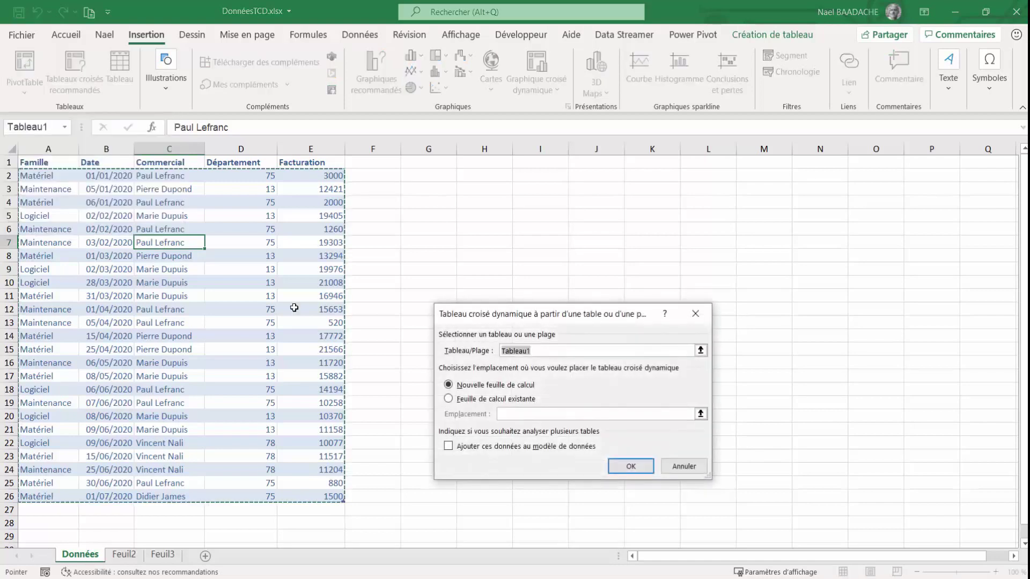
pyautogui.moveTo(552, 312); pyautogui.dragTo(518, 188)
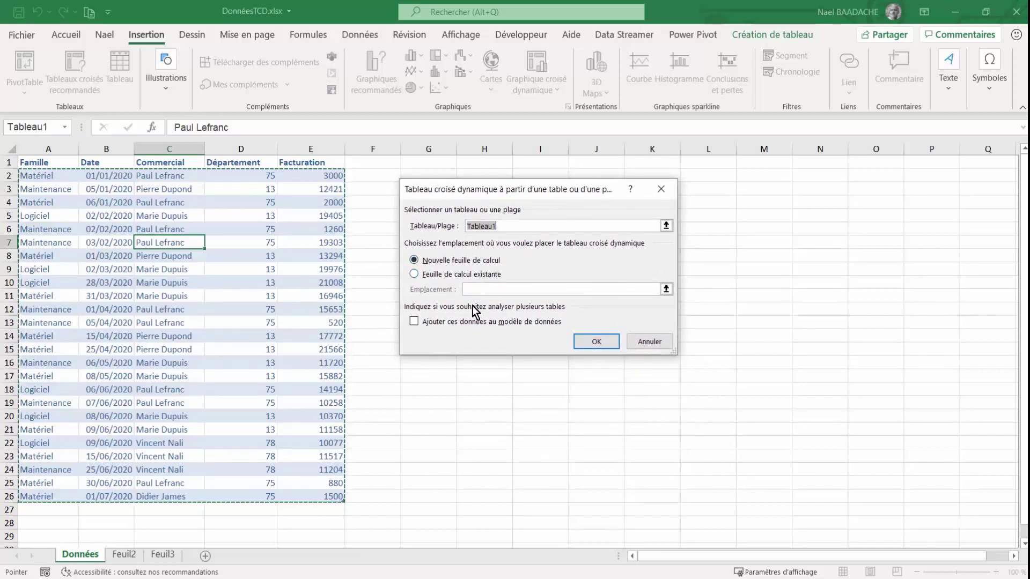
pyautogui.click(596, 345)
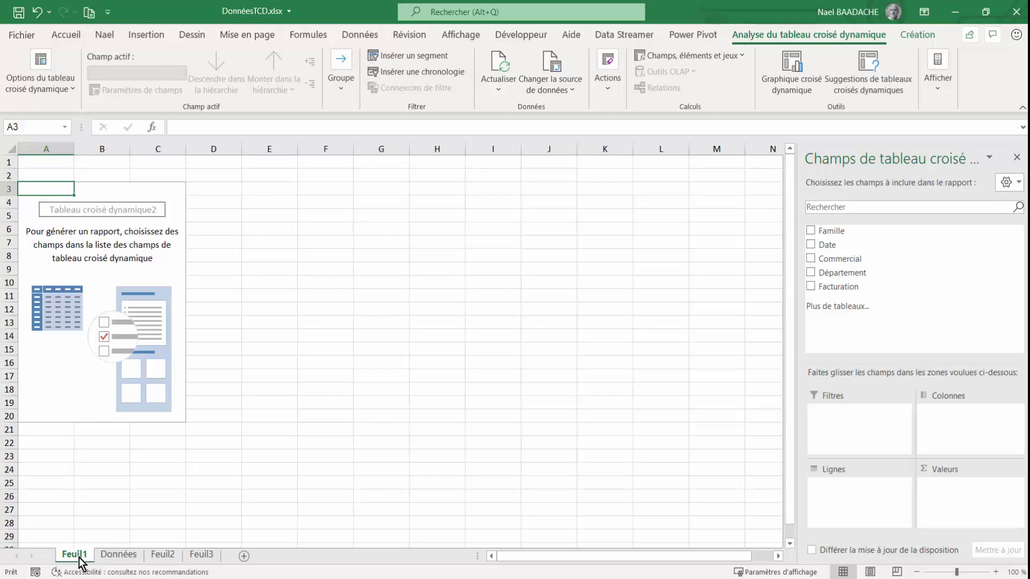
# Rename the Feuil1 sheet tab to TCD
pyautogui.rightClick(79, 558)
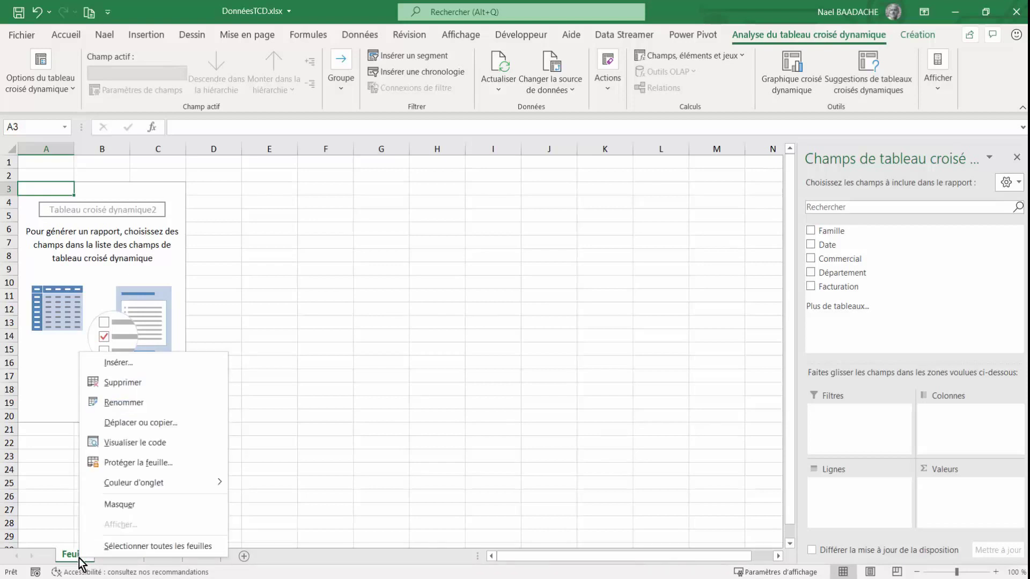
pyautogui.click(129, 408)
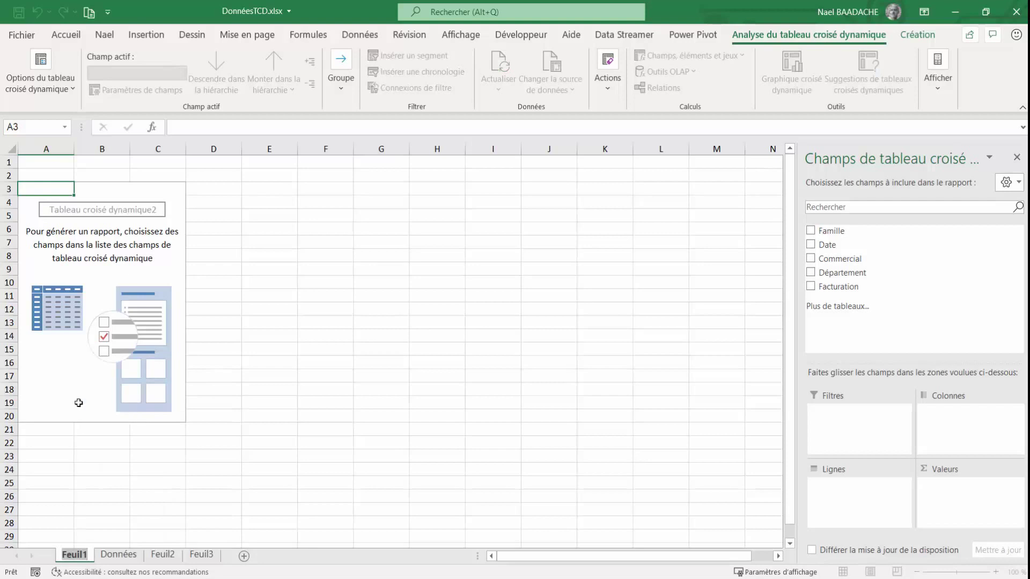
pyautogui.write('TCD')
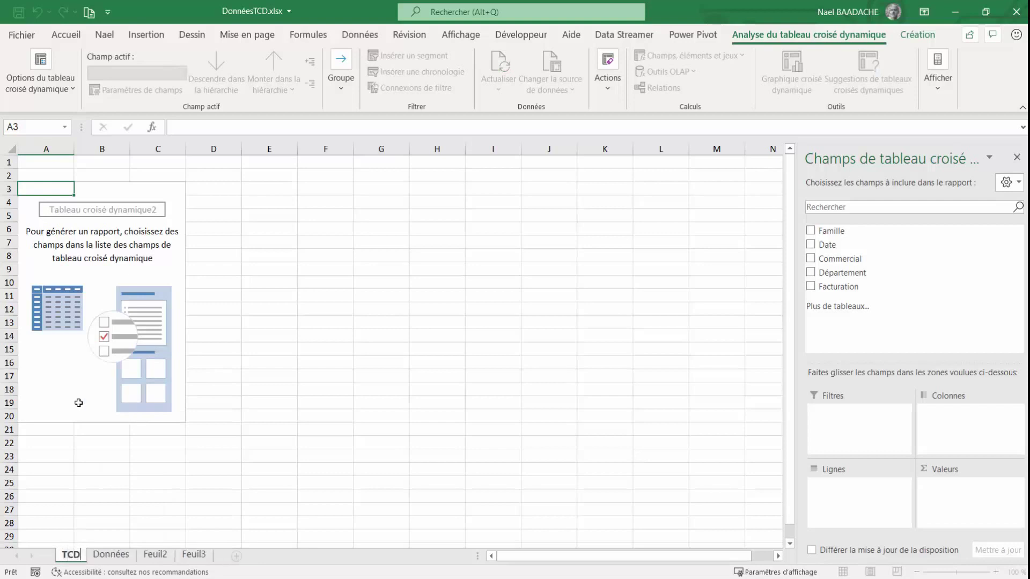
pyautogui.press('Return')
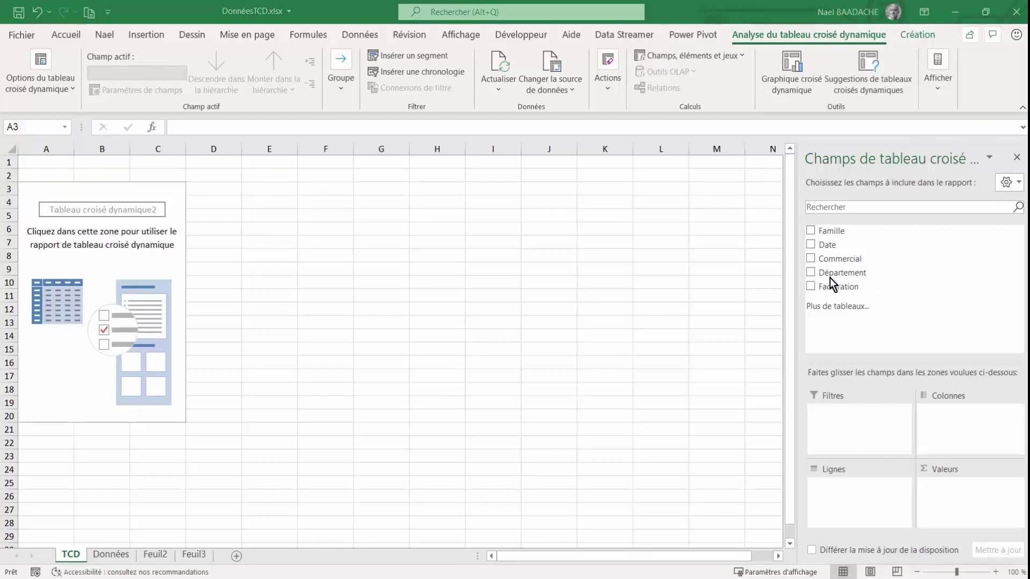
pyautogui.moveTo(838, 286)
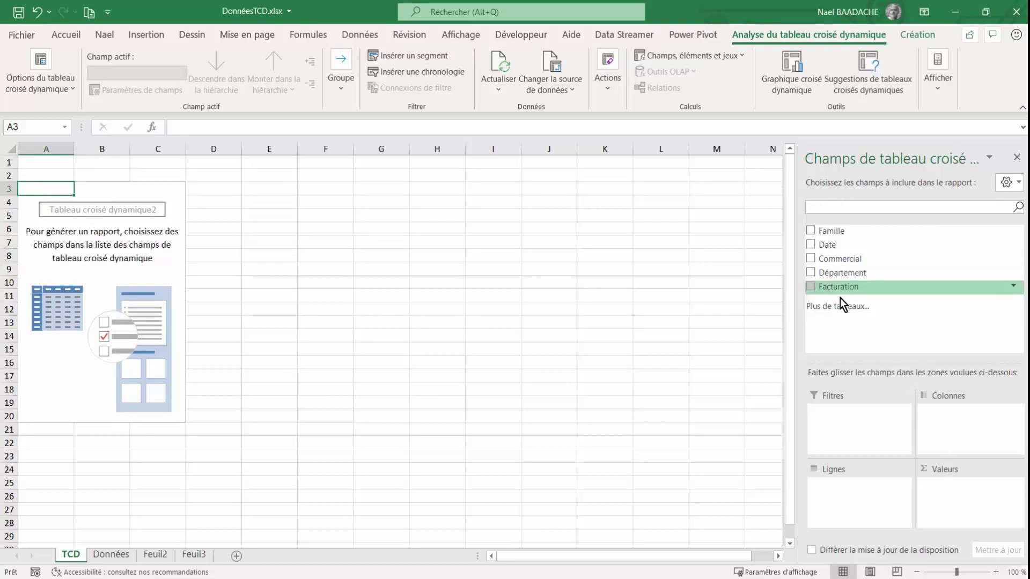
# Sum Facturation by Commercial, add Date, then remove Date so only Mois remains under Commercial
pyautogui.moveTo(838, 287); pyautogui.dragTo(976, 512)
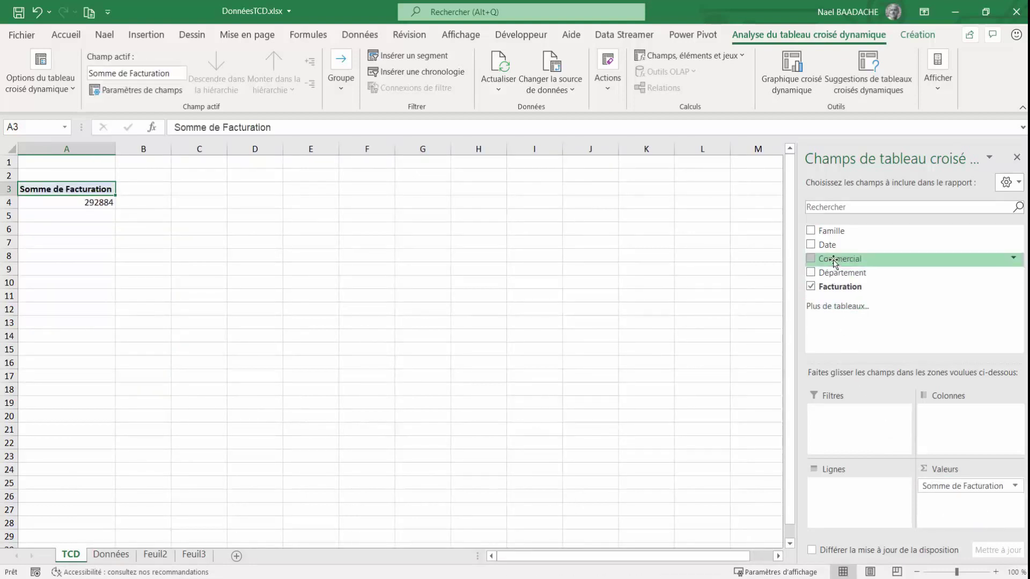
pyautogui.moveTo(833, 259); pyautogui.dragTo(844, 504)
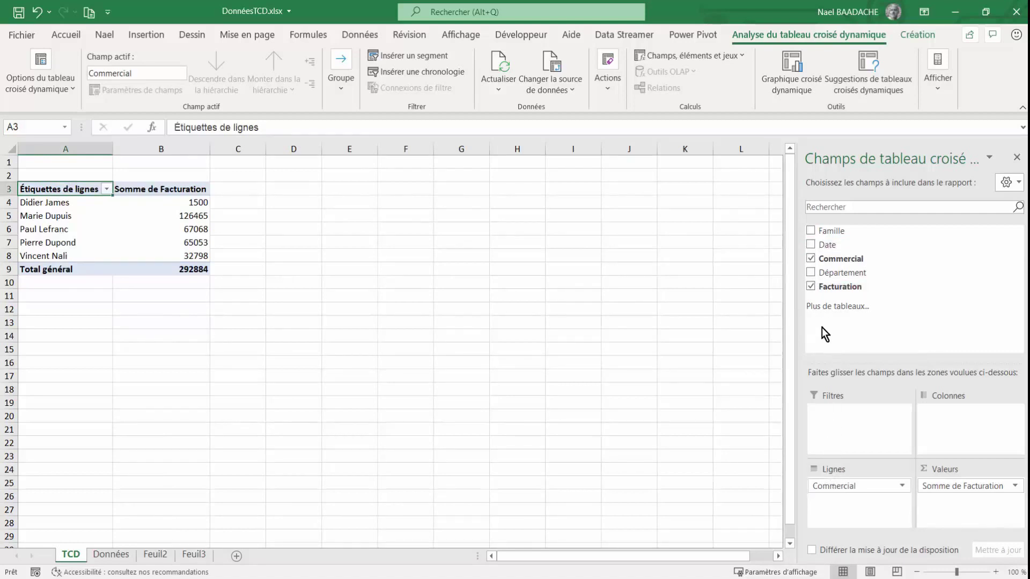
pyautogui.moveTo(827, 244)
pyautogui.mouseDown()
pyautogui.moveTo(858, 419)
pyautogui.moveTo(834, 499)
pyautogui.mouseUp()
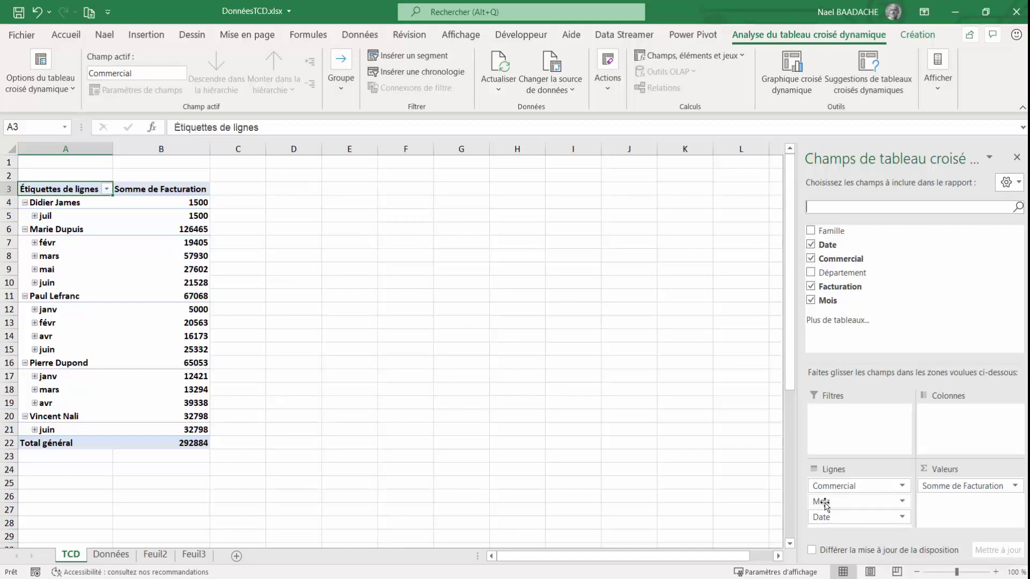
pyautogui.click(832, 518)
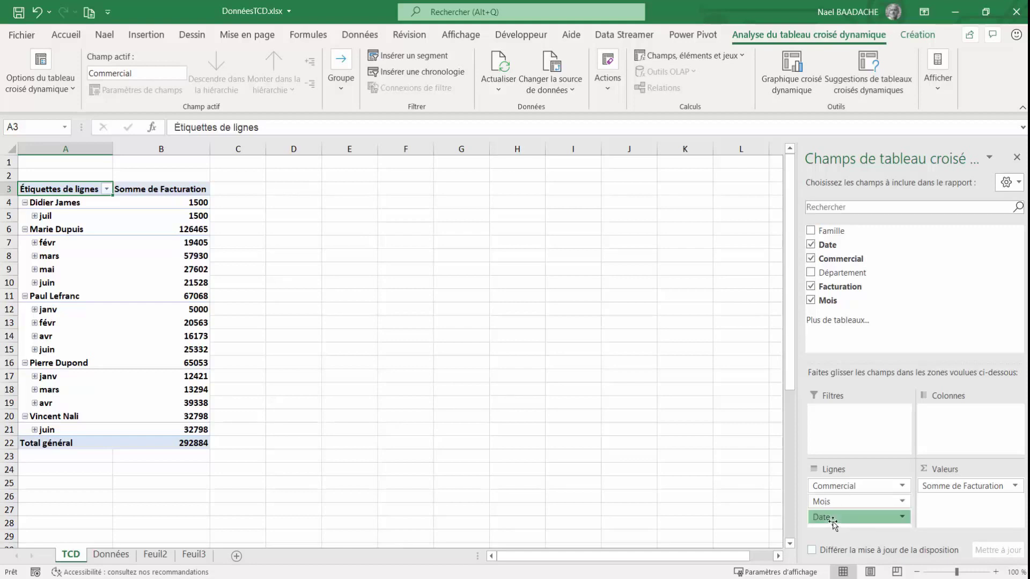
pyautogui.moveTo(832, 521); pyautogui.dragTo(898, 320)
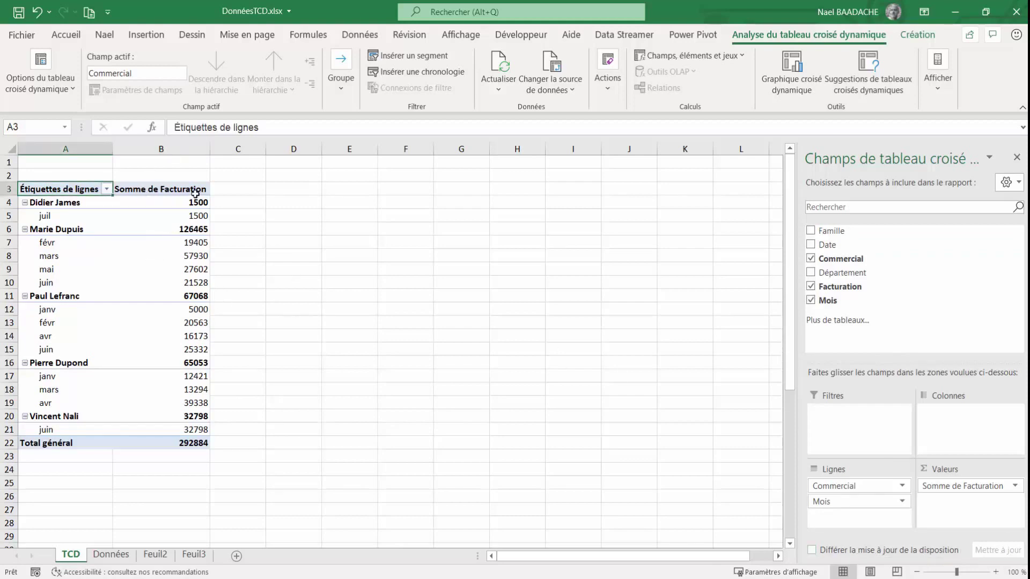
# Format the Somme de Facturation values as Monétaire euros with 0 decimal places
pyautogui.click(194, 217)
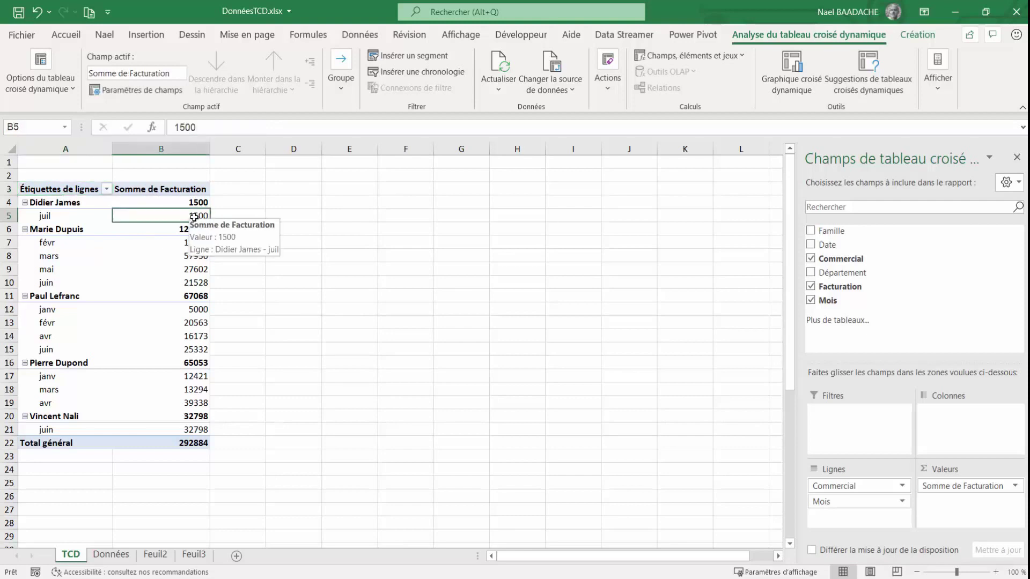
pyautogui.rightClick(189, 216)
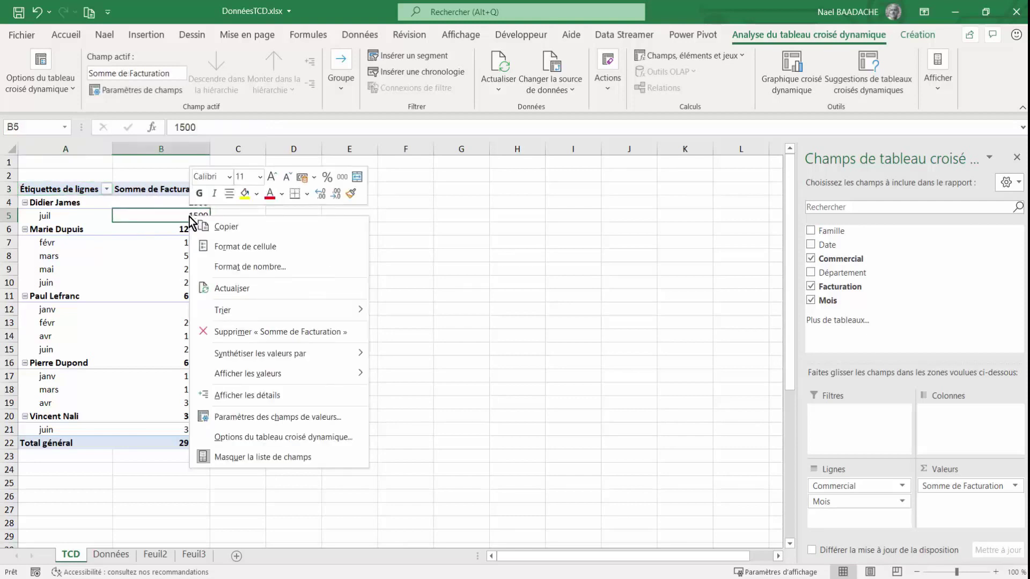
pyautogui.click(223, 419)
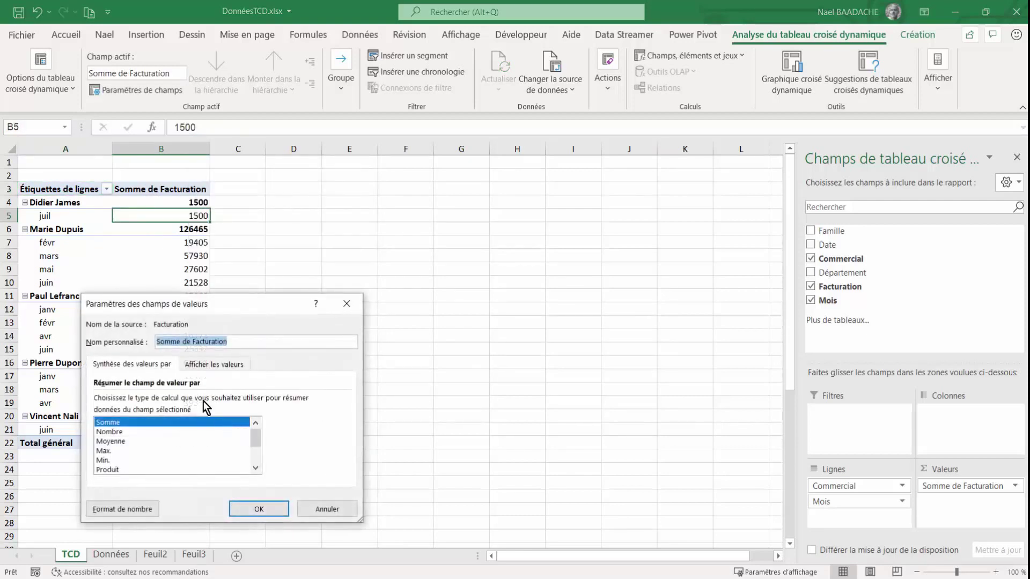
pyautogui.click(124, 509)
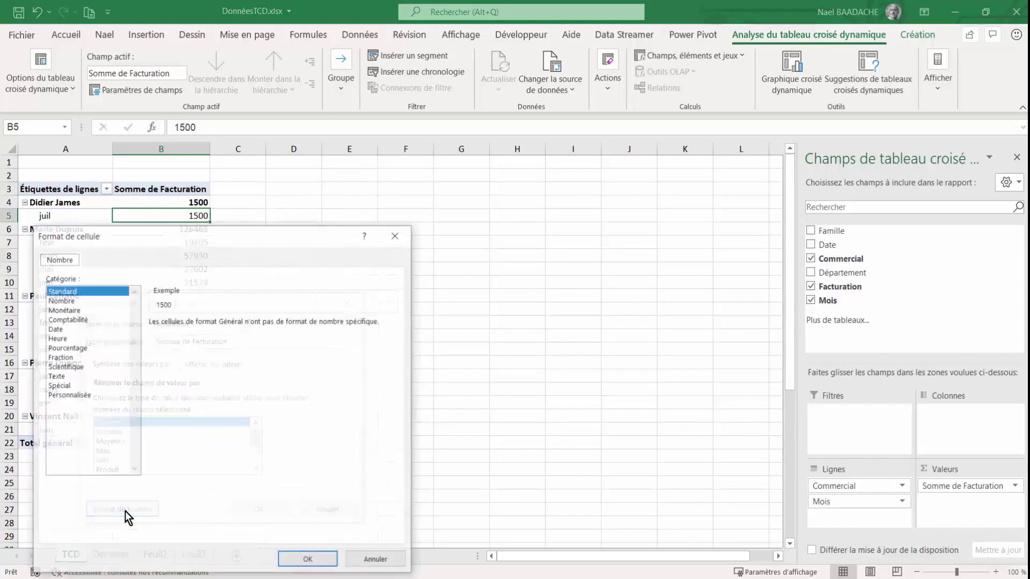
pyautogui.click(71, 310)
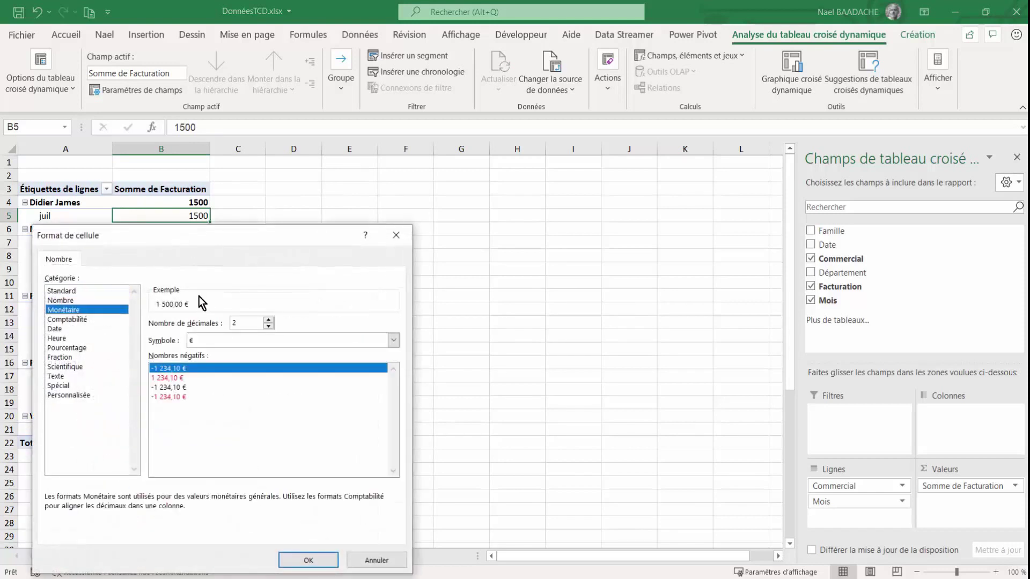
pyautogui.click(269, 327)
pyautogui.click(269, 327)
pyautogui.click(309, 559)
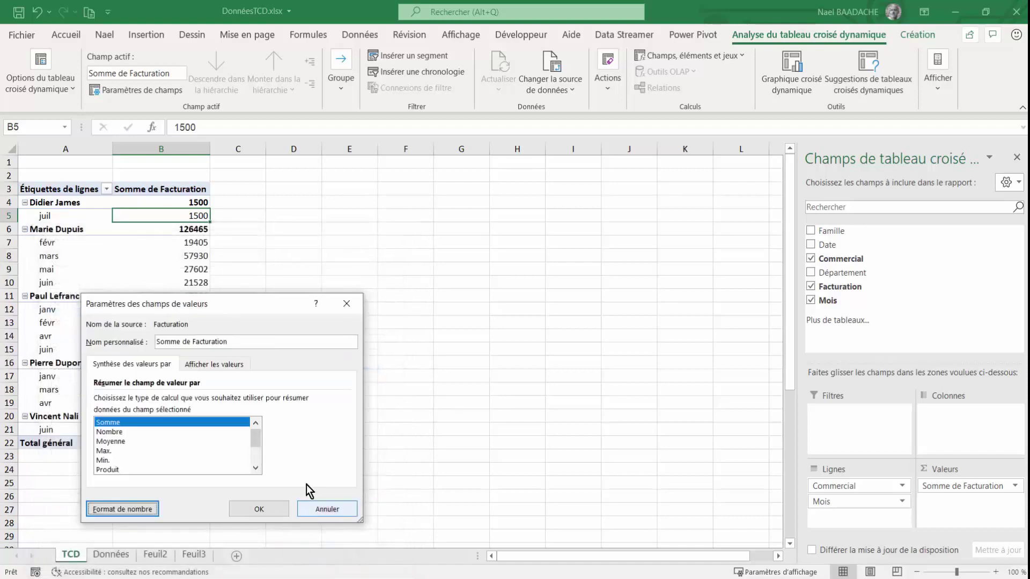
pyautogui.click(257, 510)
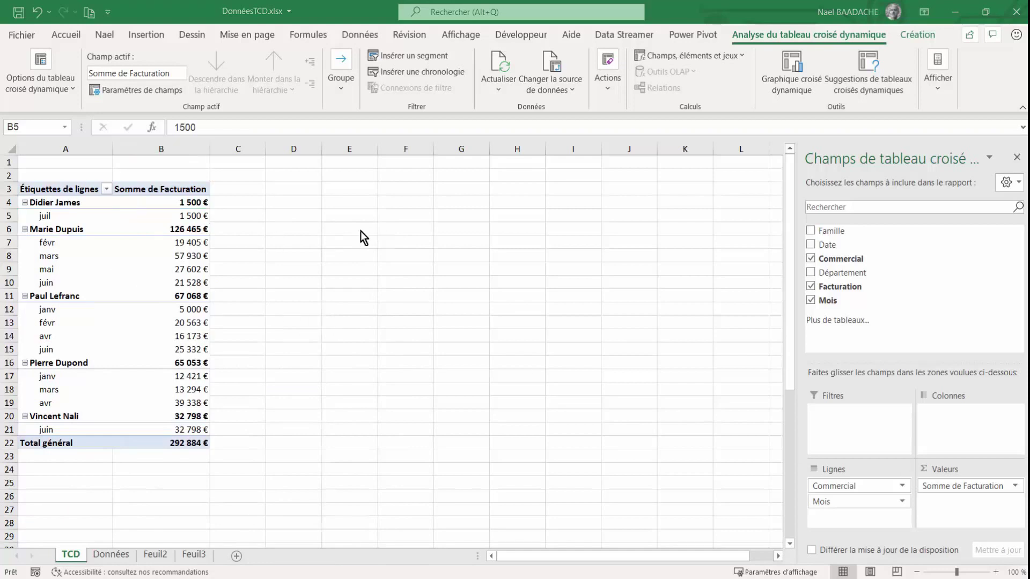
pyautogui.click(444, 268)
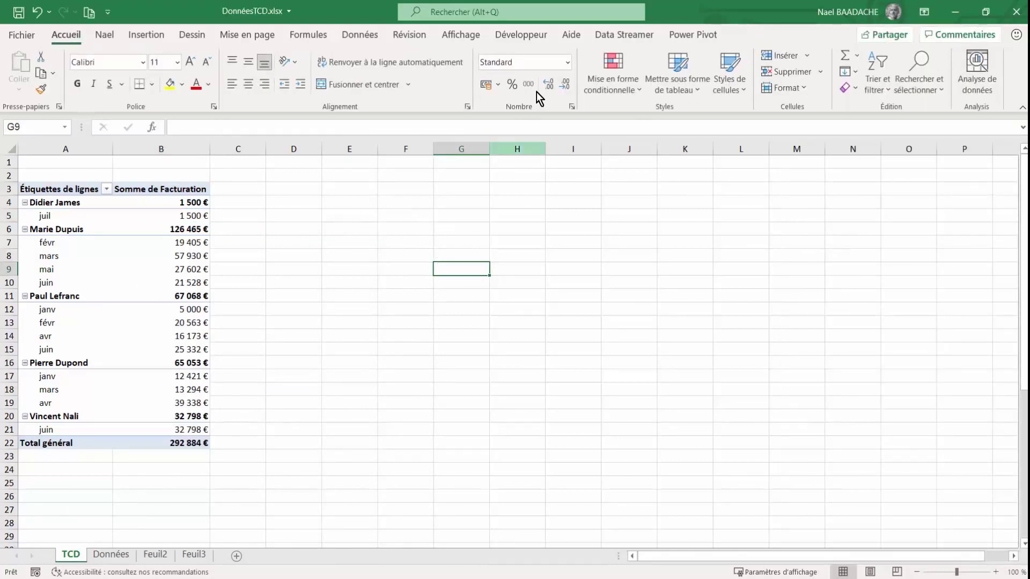
# Turn off Quadrillage on the TCD sheet and select the févr value in B7
pyautogui.click(462, 35)
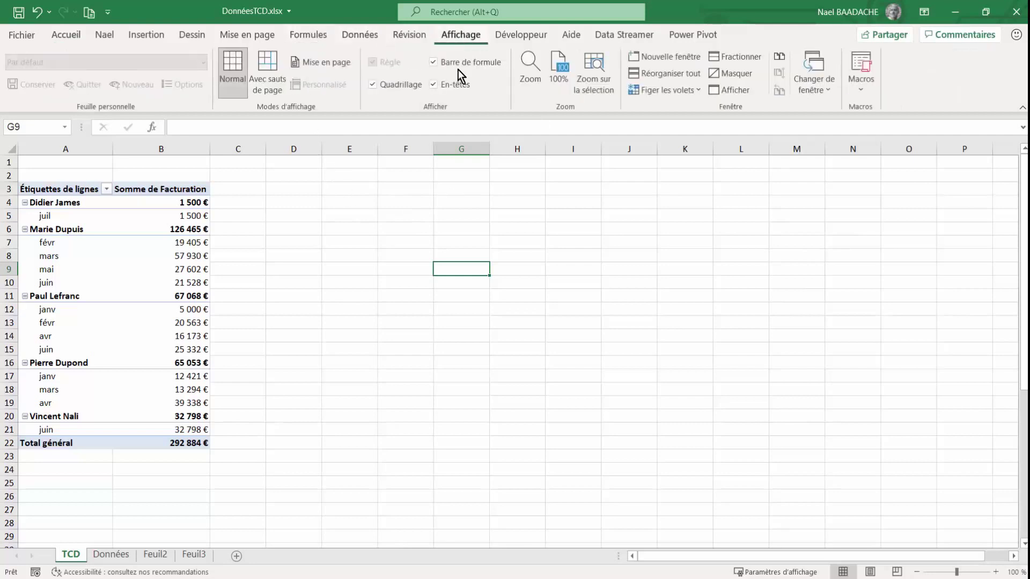
pyautogui.click(394, 84)
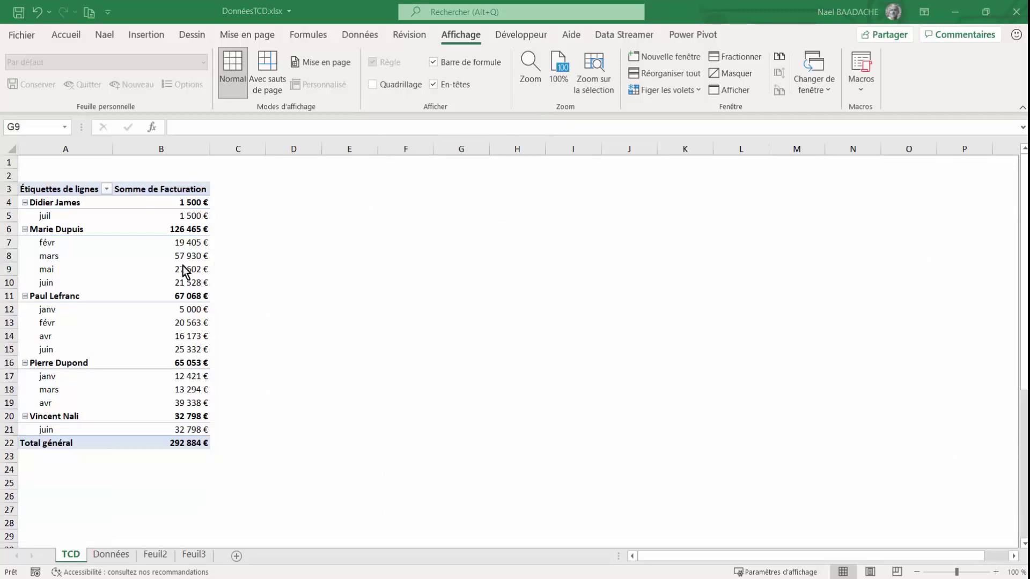
pyautogui.click(191, 244)
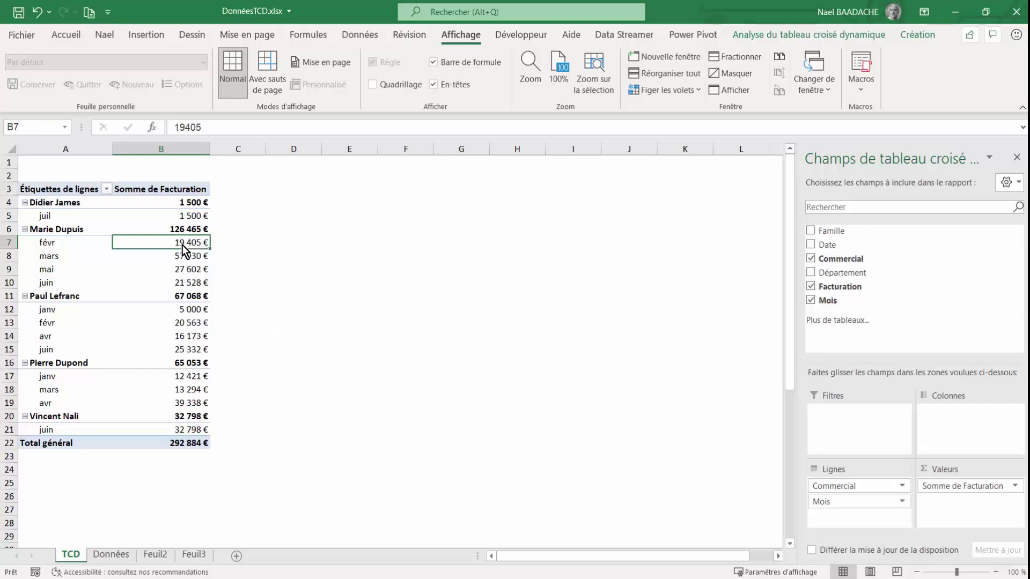
# Start a new conditional formatting rule (Nouvelle règle) for cell B7 from Accueil
pyautogui.click(68, 35)
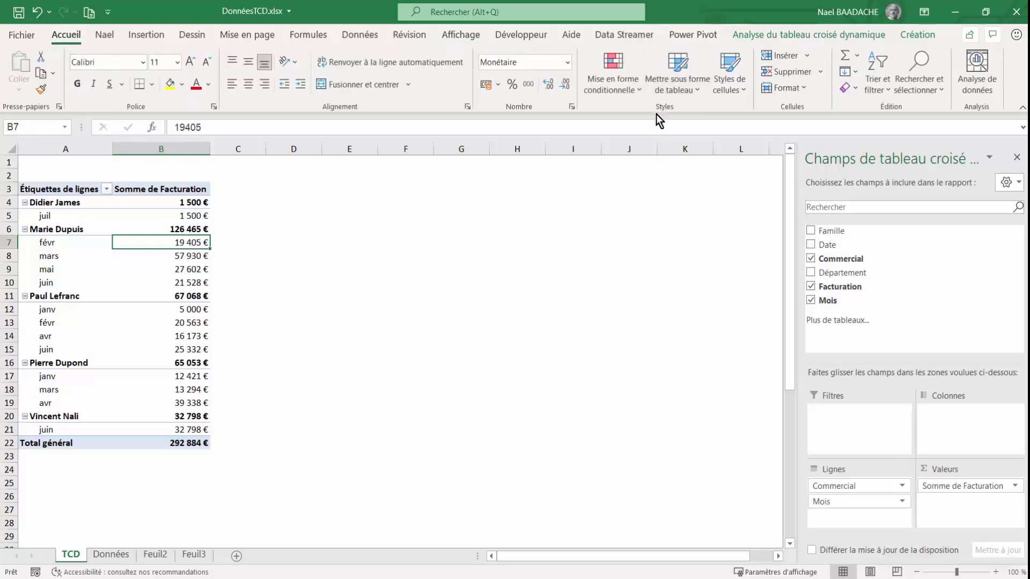
pyautogui.click(624, 95)
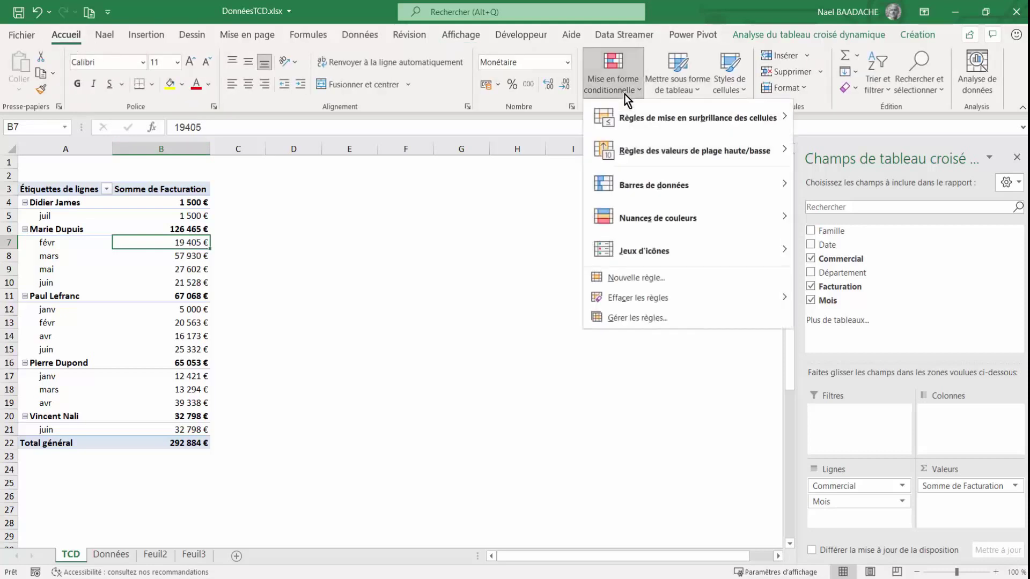
pyautogui.click(619, 280)
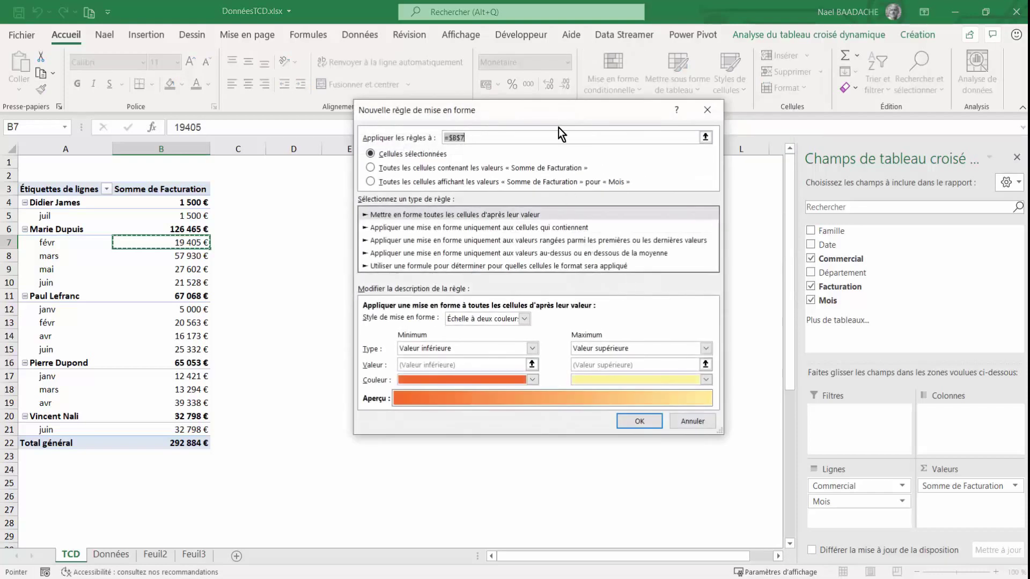
pyautogui.moveTo(548, 111); pyautogui.dragTo(511, 138)
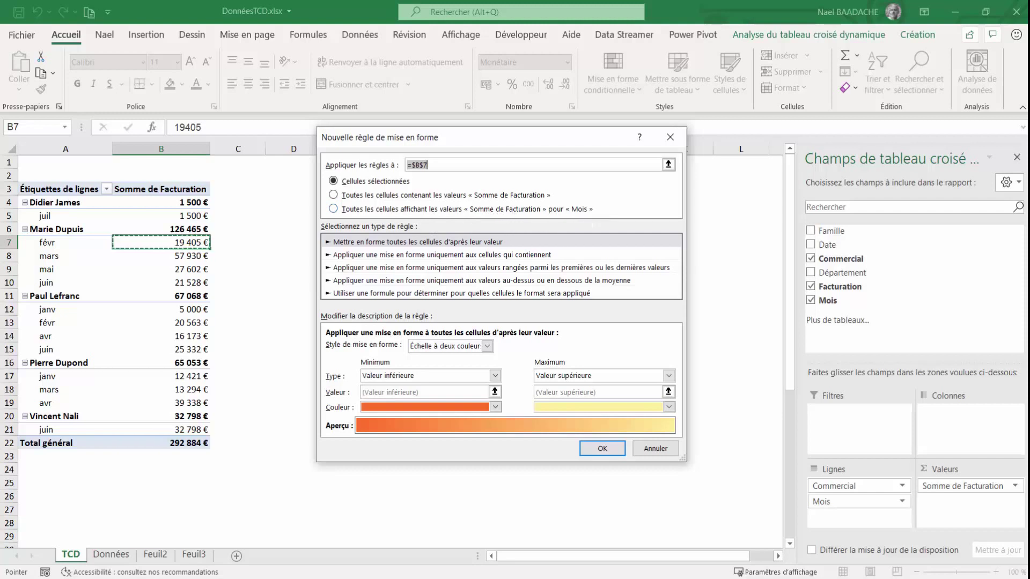
# Apply the rule to all Somme de Facturation values, ranking only the top 1 value
pyautogui.click(437, 166)
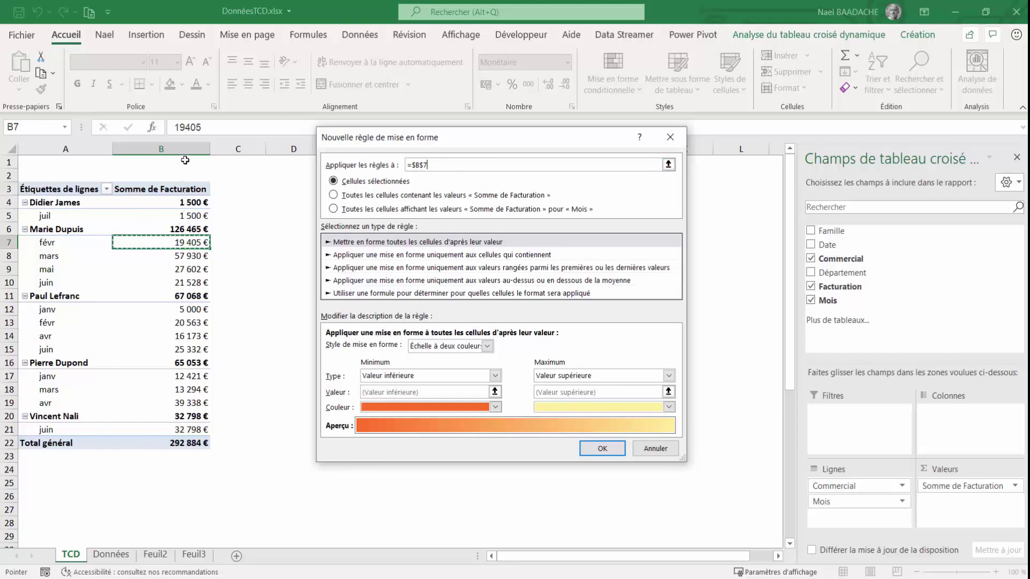
pyautogui.click(333, 196)
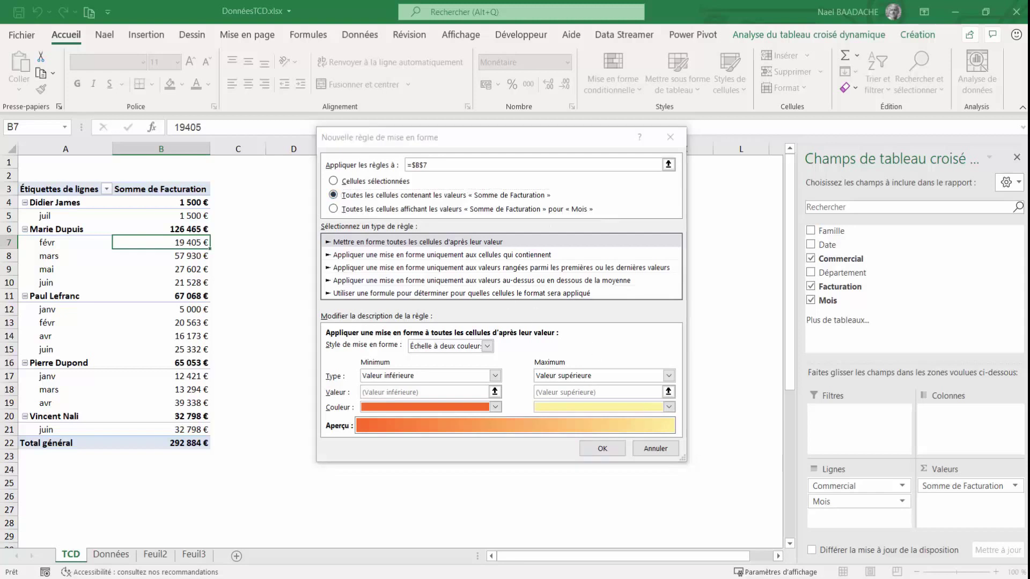
pyautogui.click(398, 267)
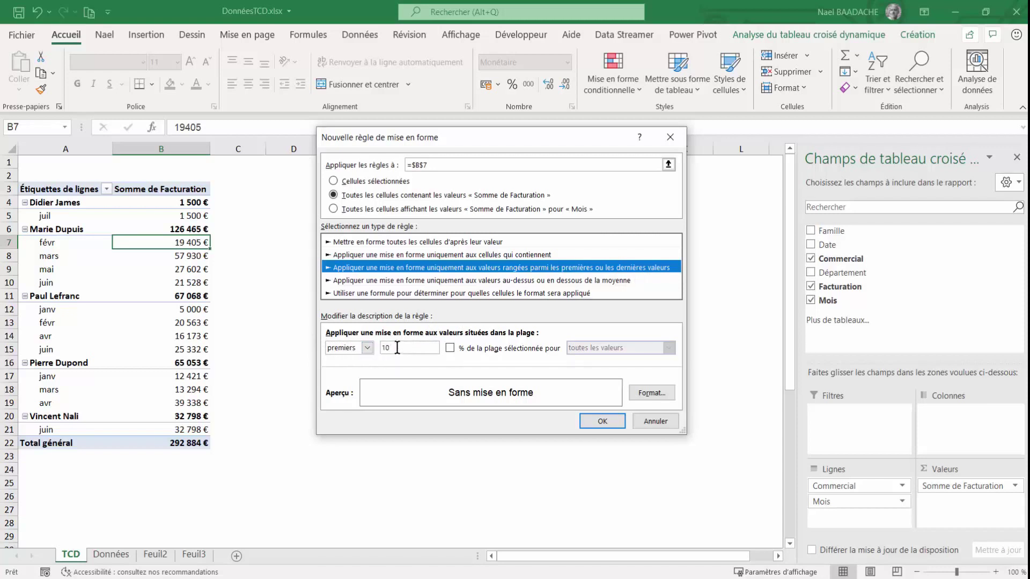
pyautogui.doubleClick(395, 348)
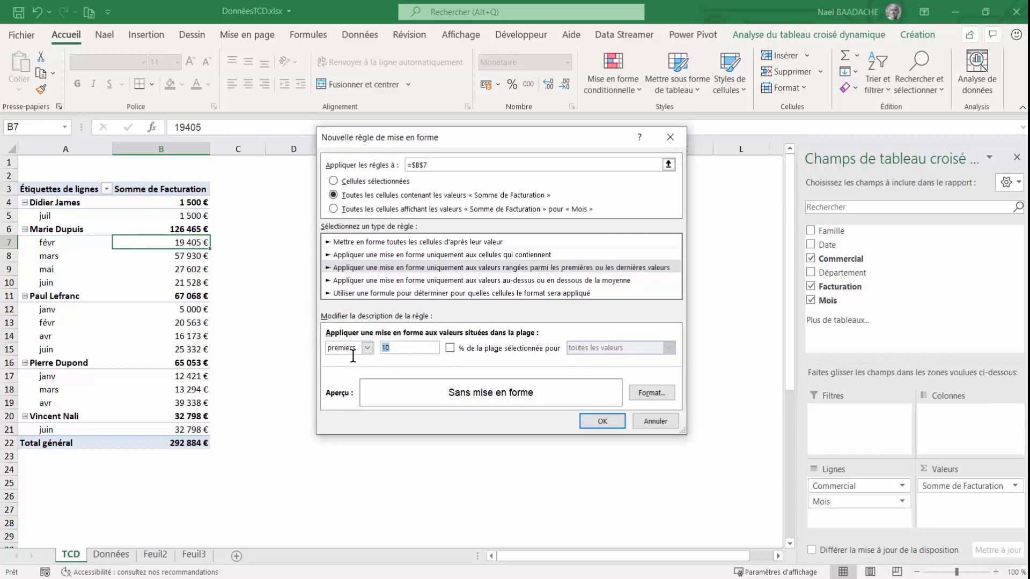
pyautogui.write('1')
# Give the top-ranked value a light green fill with white font, and apply the rule
pyautogui.click(652, 397)
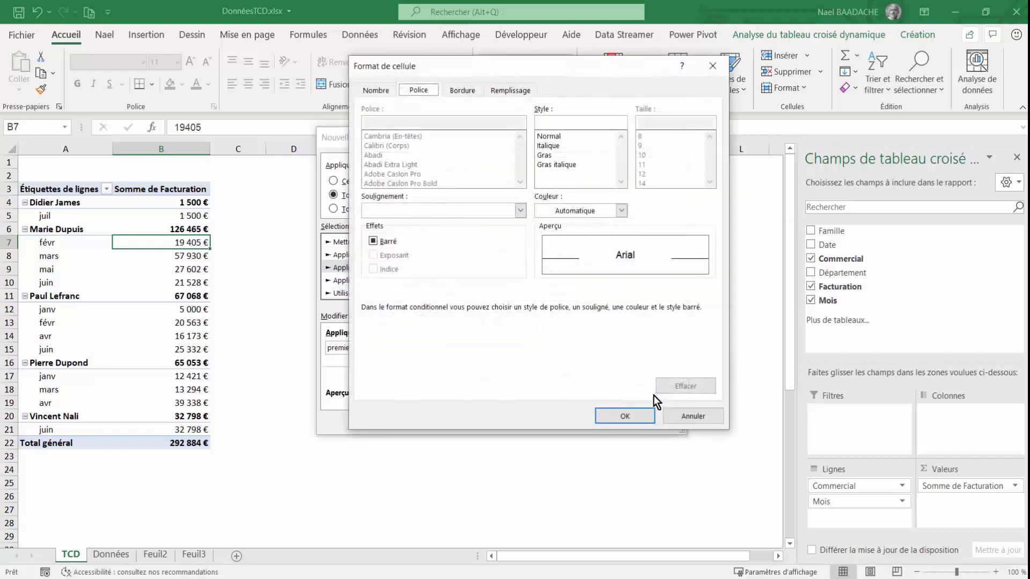
pyautogui.click(505, 91)
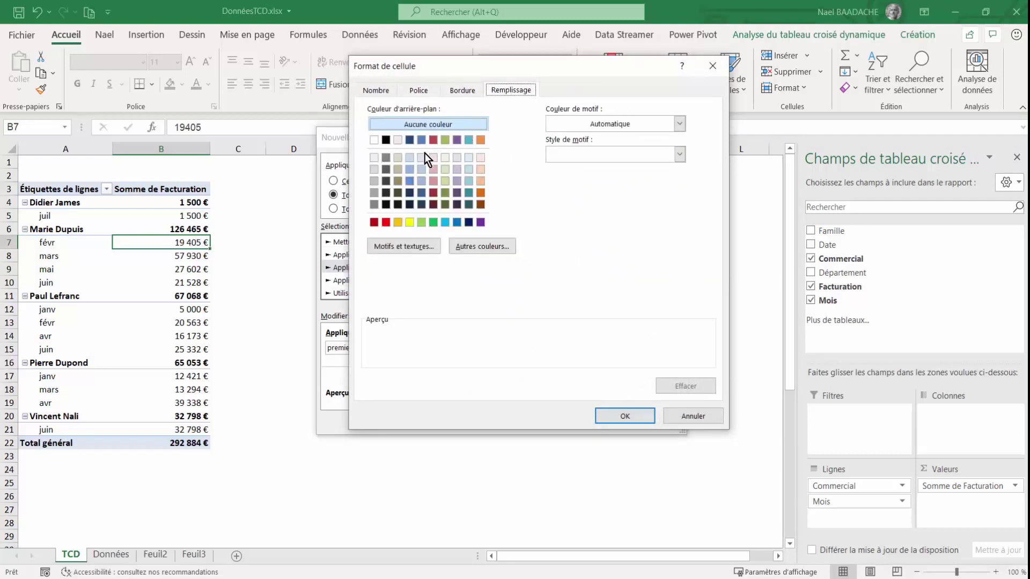
pyautogui.click(422, 223)
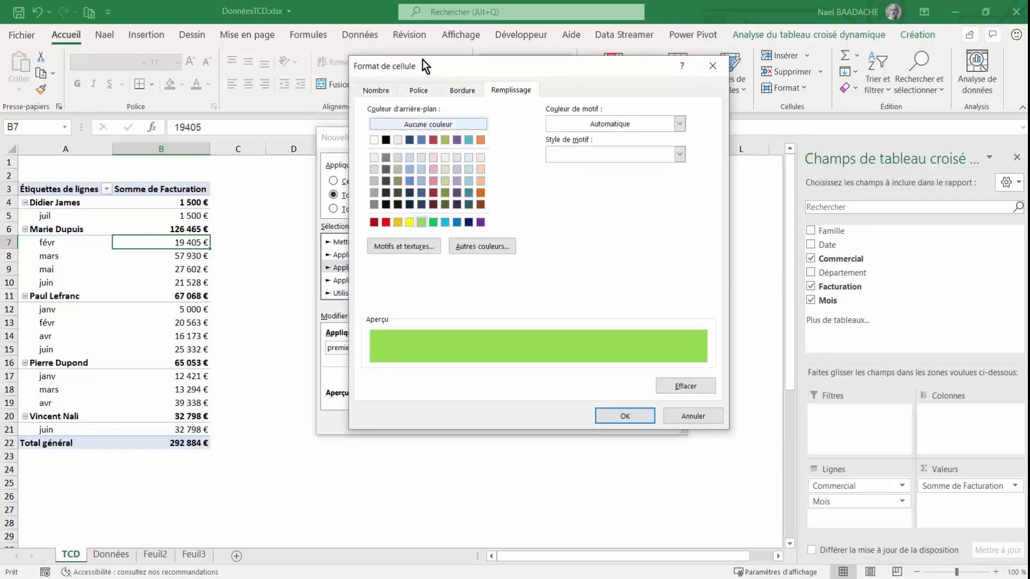
pyautogui.click(418, 91)
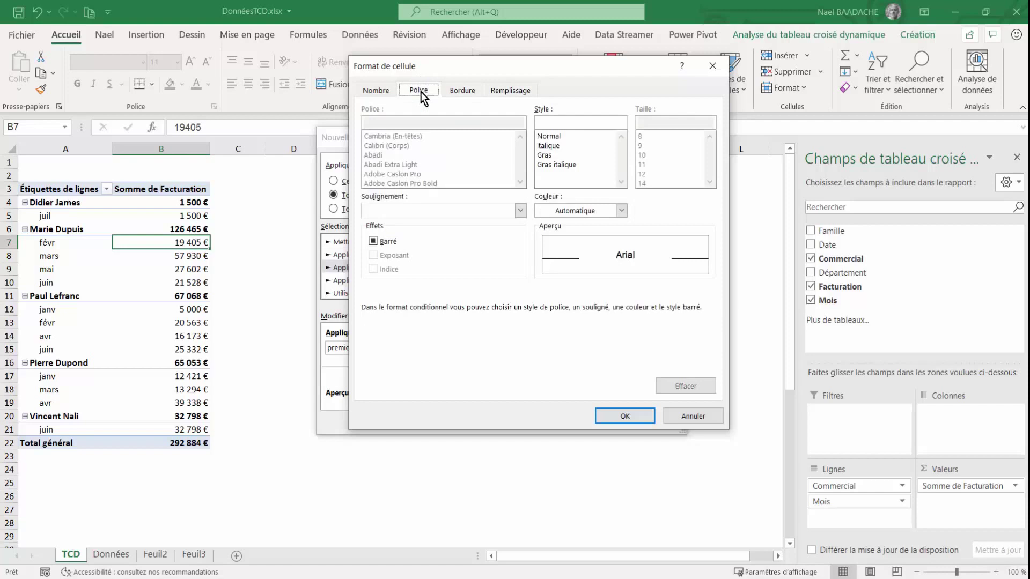
pyautogui.click(621, 211)
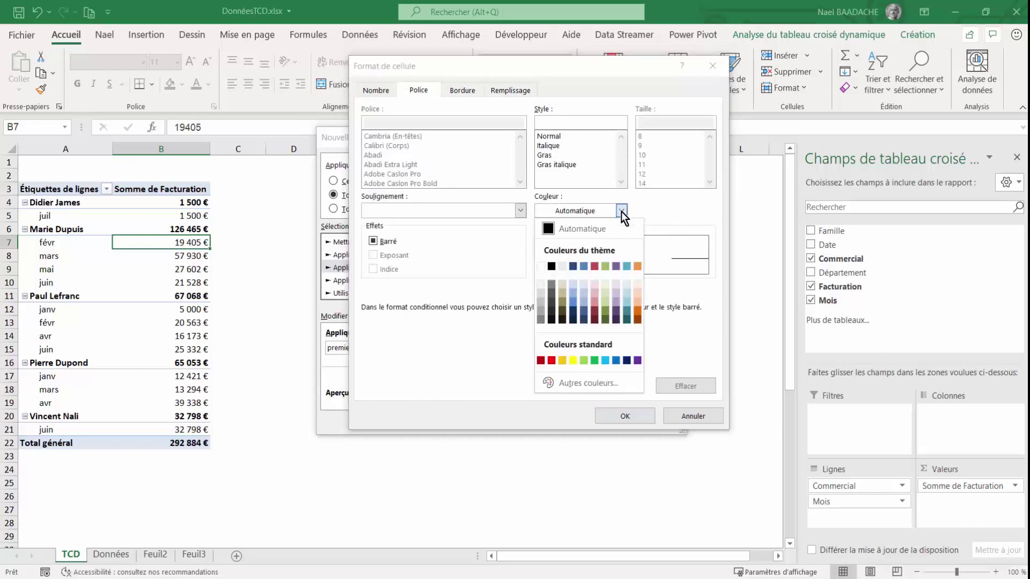
pyautogui.click(540, 267)
pyautogui.click(624, 416)
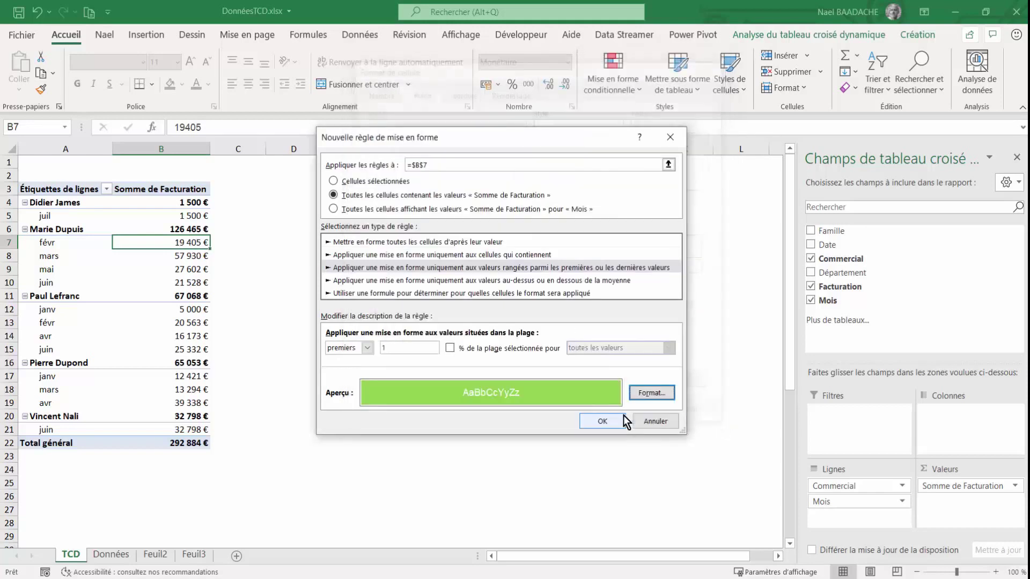
pyautogui.click(612, 422)
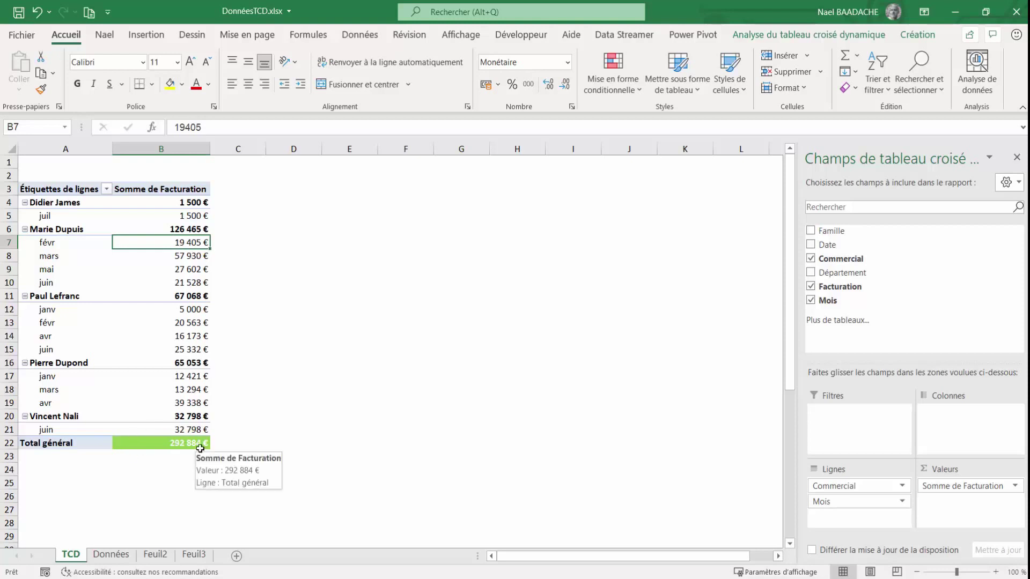
# Edit the Haut 1 rule to rank values pour « Commercial », highlighting the 126 465 € total
pyautogui.click(160, 443)
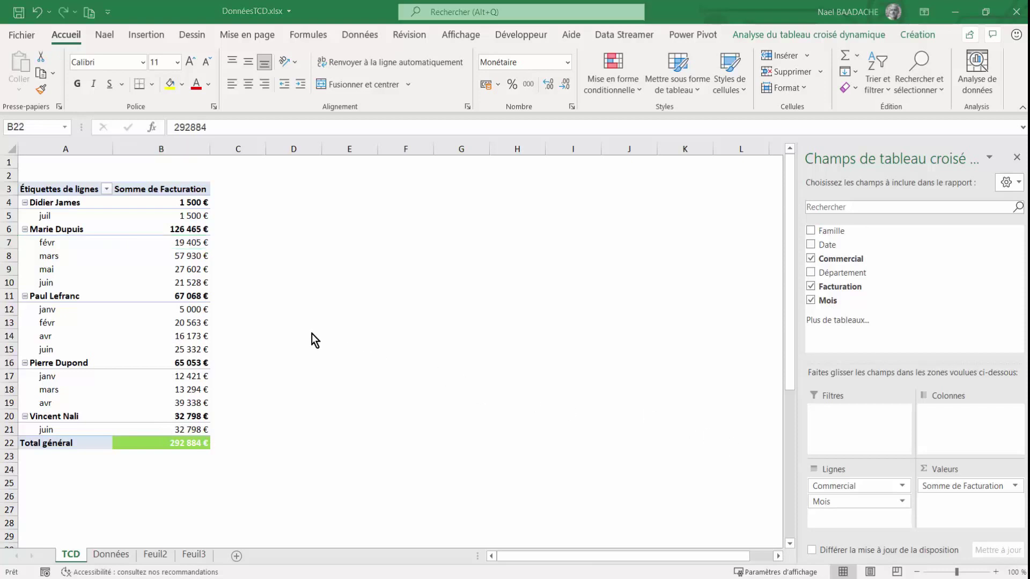
pyautogui.click(182, 402)
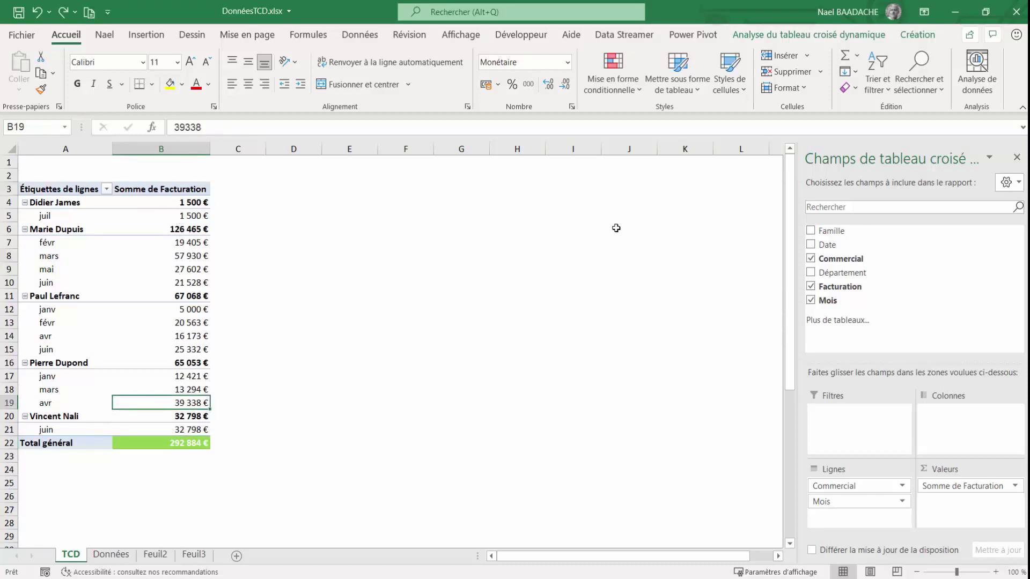
pyautogui.click(638, 92)
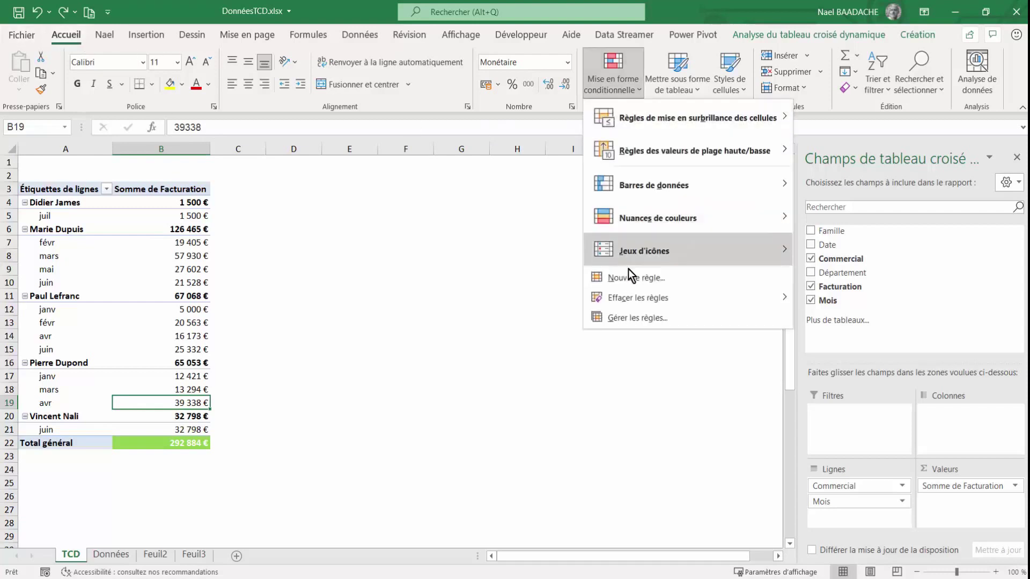
pyautogui.click(634, 316)
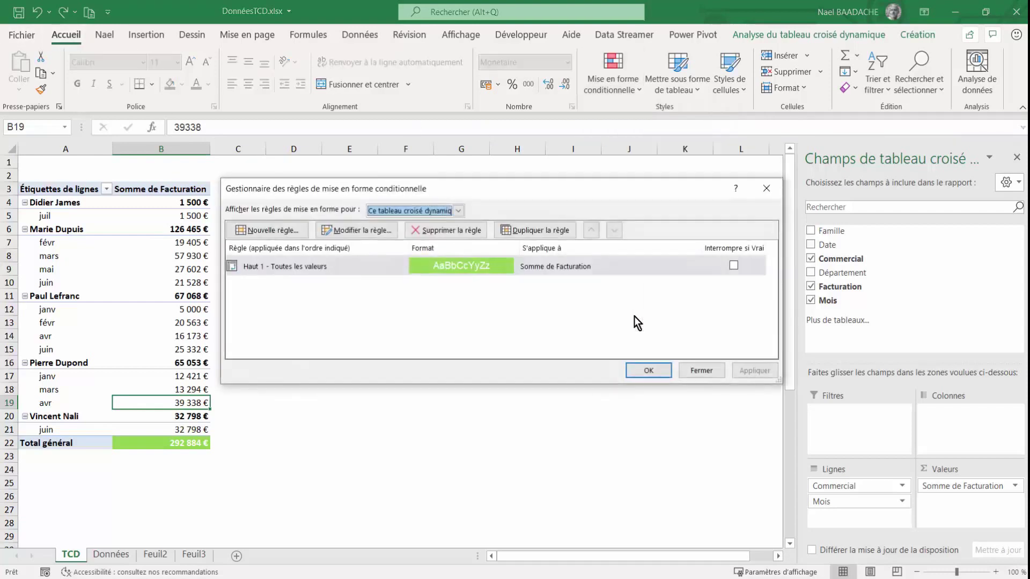
pyautogui.click(351, 266)
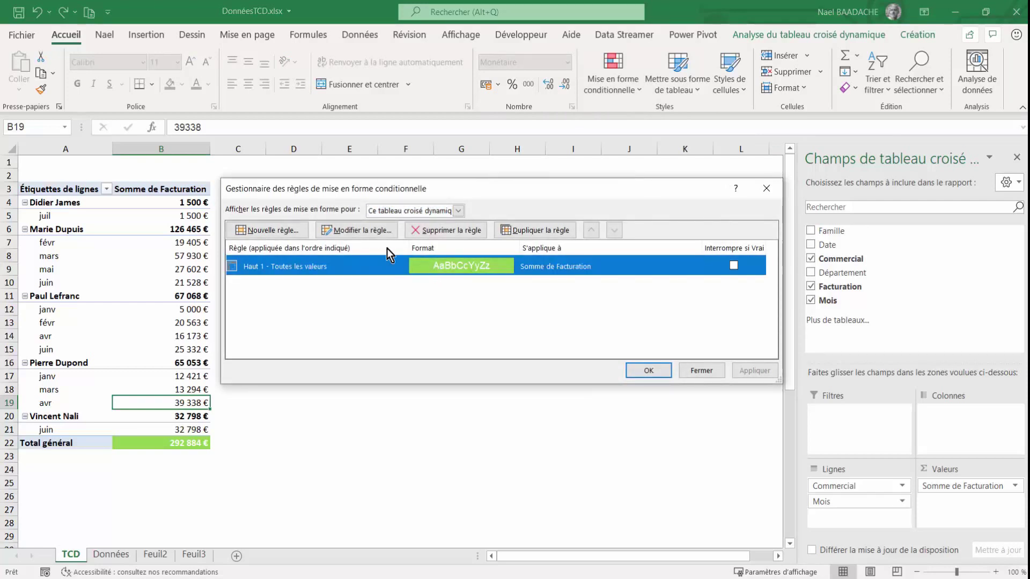
pyautogui.click(363, 233)
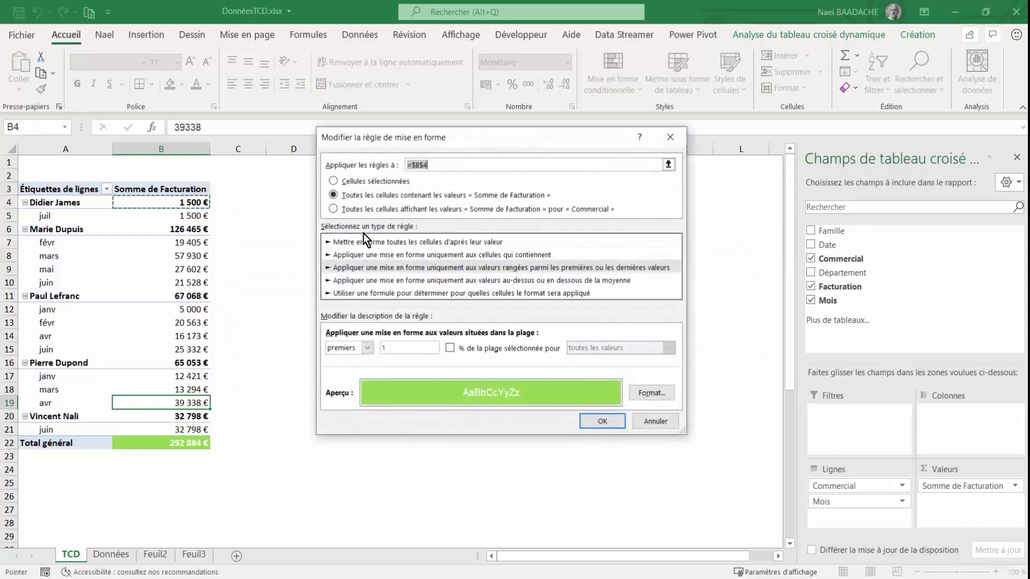
pyautogui.click(335, 209)
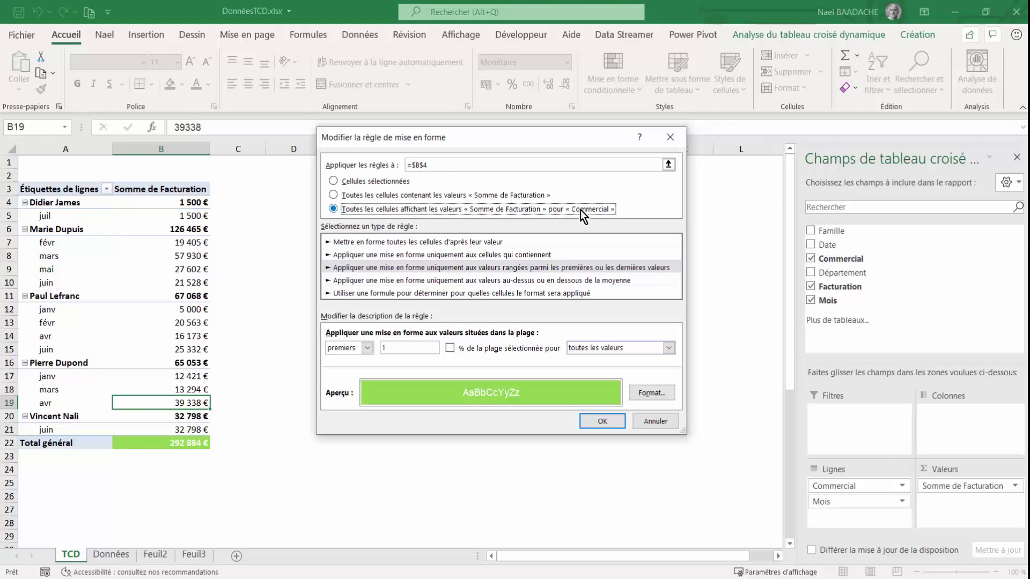
pyautogui.click(603, 423)
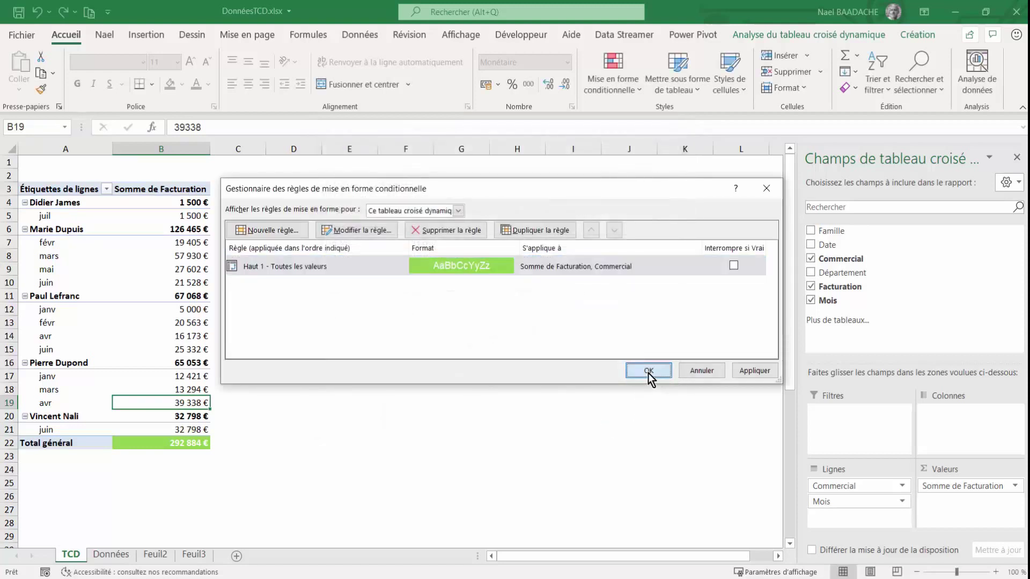
pyautogui.click(647, 370)
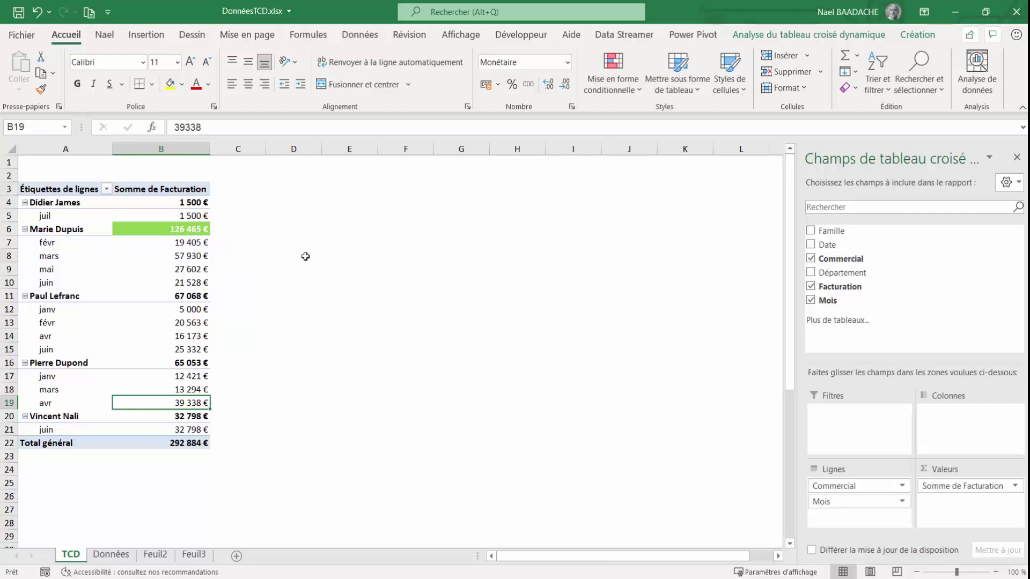
# Set Totaux généraux to Désactivé and Sous-totaux to Ne pas afficher les sous-totaux
pyautogui.click(918, 36)
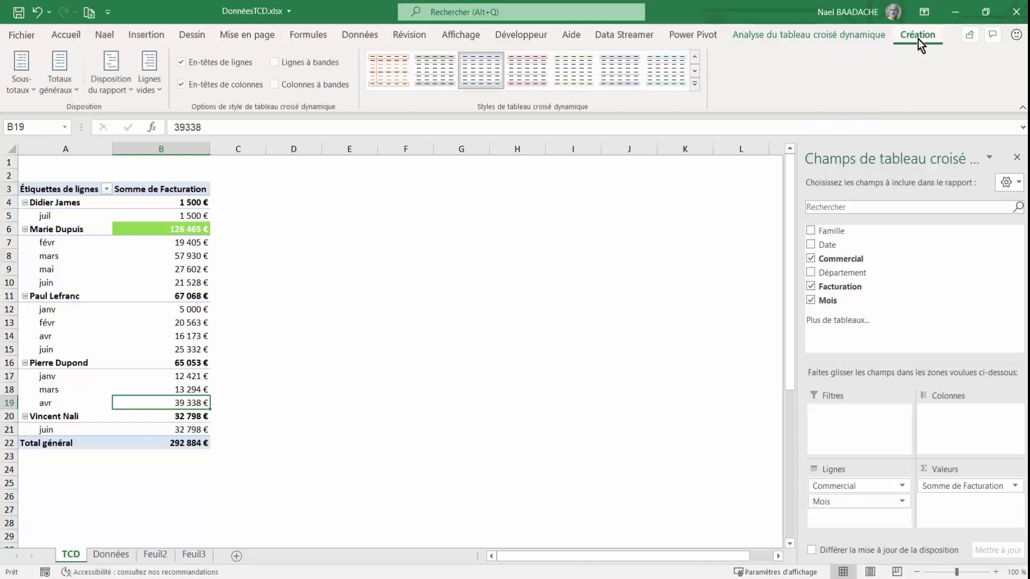
pyautogui.click(56, 91)
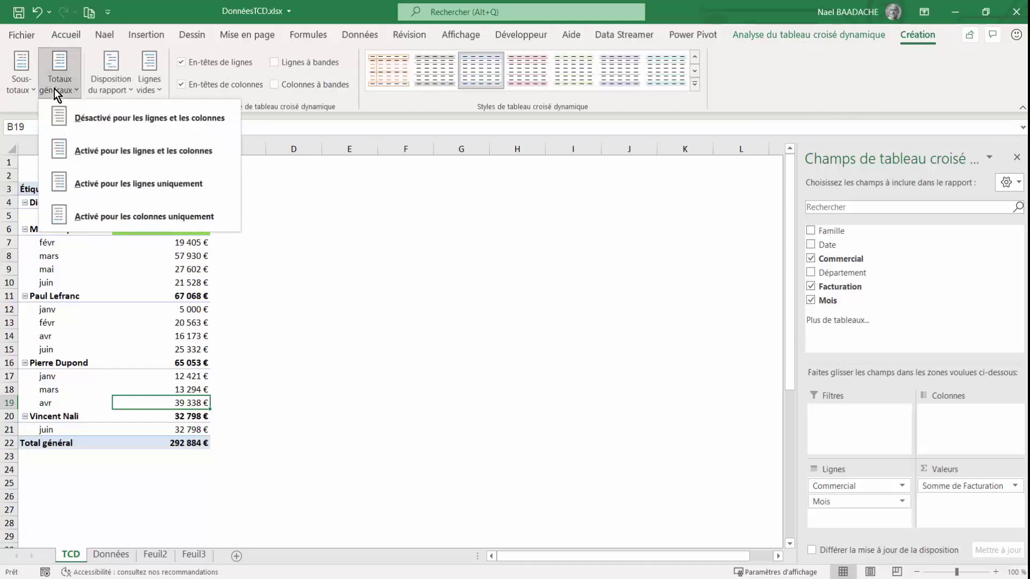
pyautogui.click(80, 121)
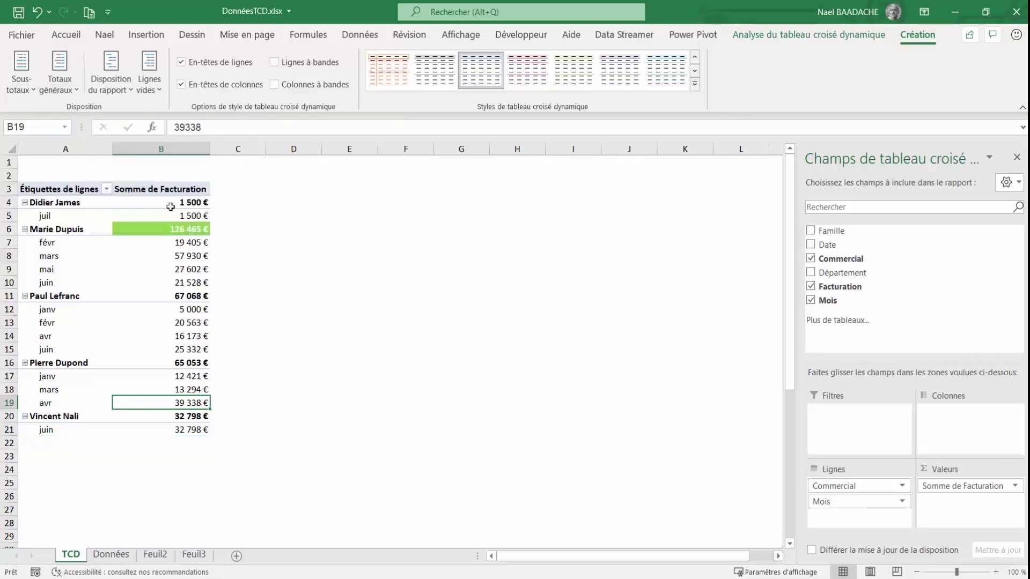
pyautogui.click(22, 91)
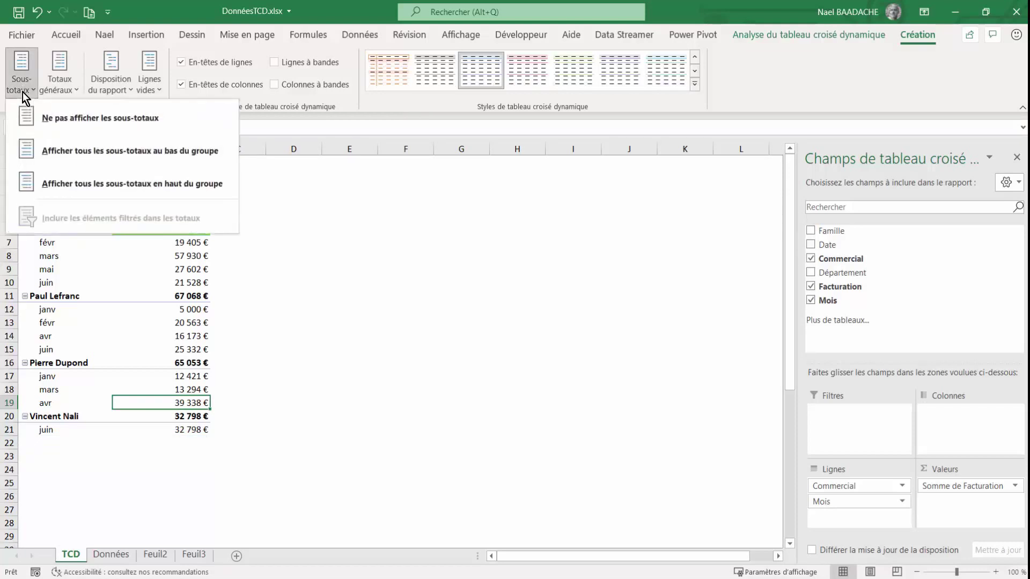
pyautogui.click(46, 121)
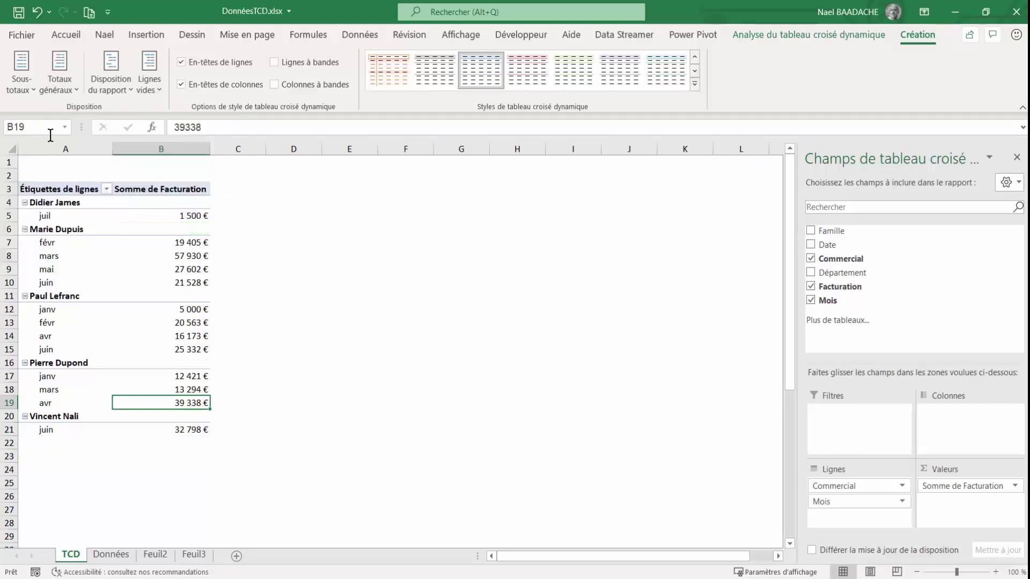
pyautogui.click(192, 261)
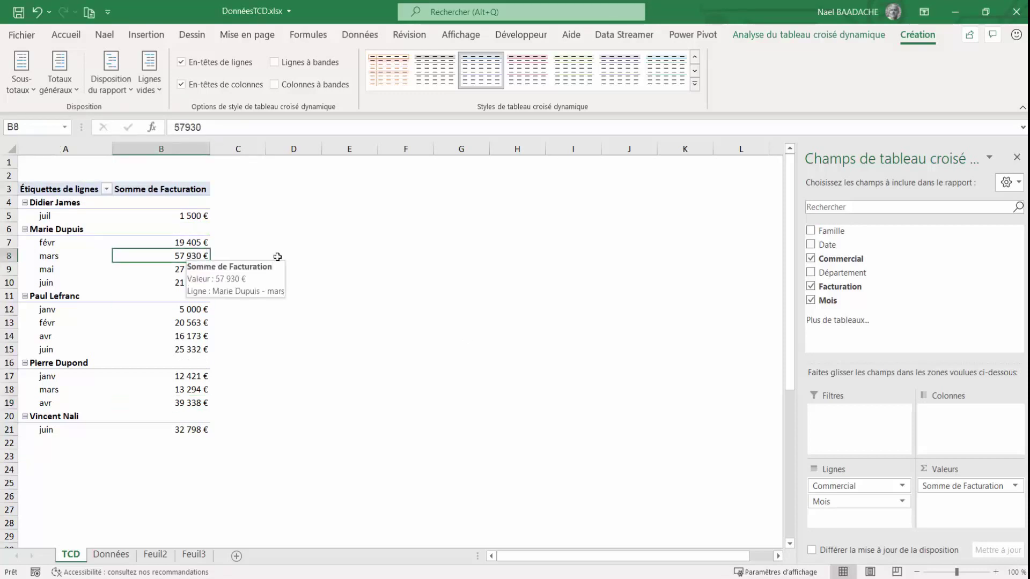
# Edit the Haut 1 rule to rank all Somme de Facturation values, highlighting 57 930 € green
pyautogui.click(65, 35)
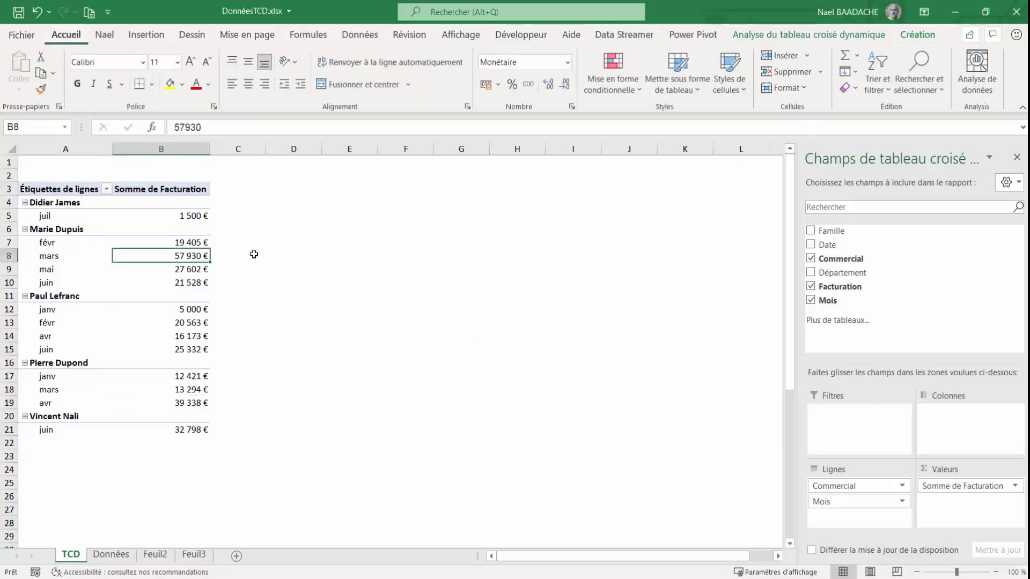
pyautogui.click(635, 95)
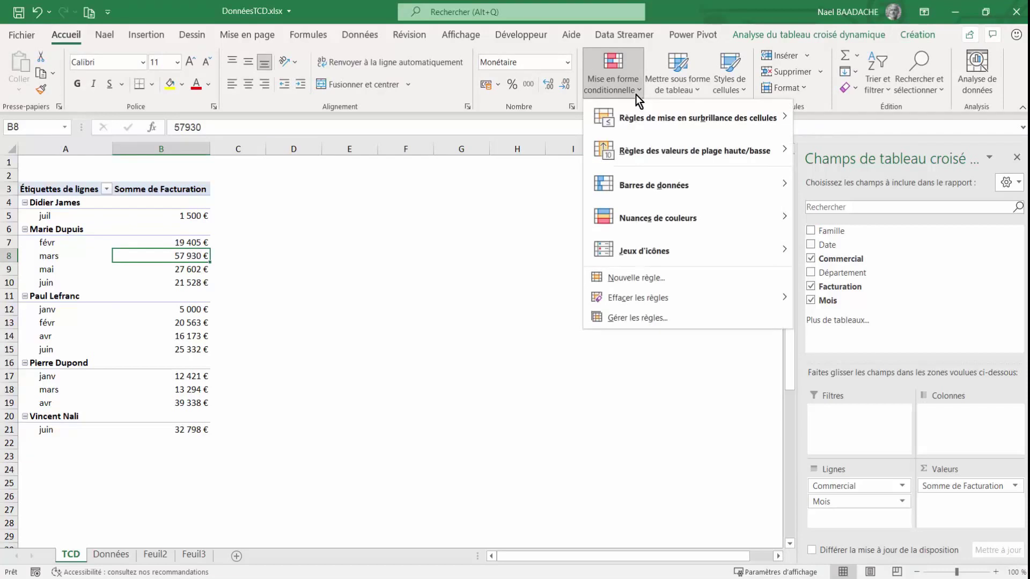
pyautogui.click(631, 318)
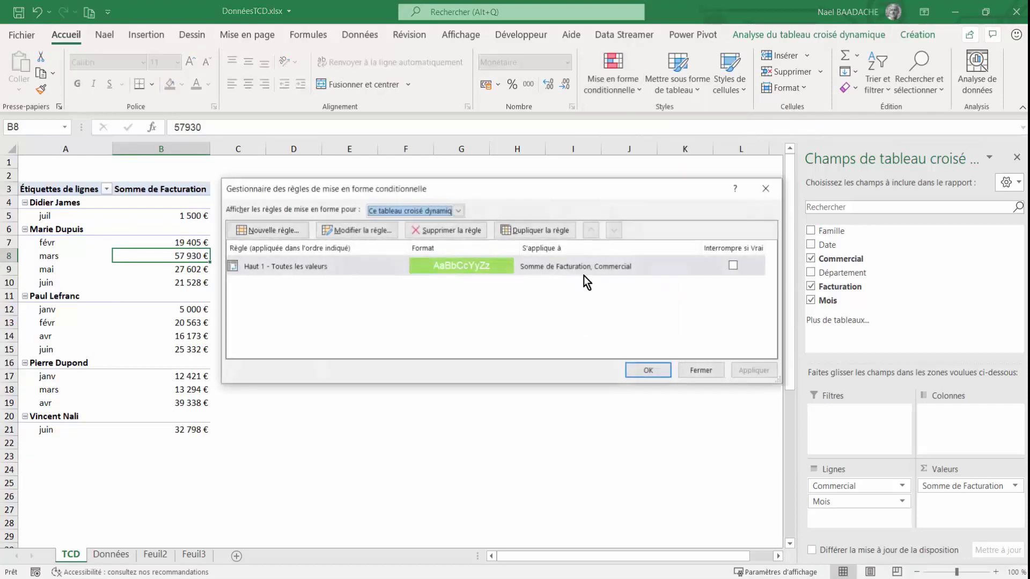
pyautogui.click(397, 265)
pyautogui.click(369, 231)
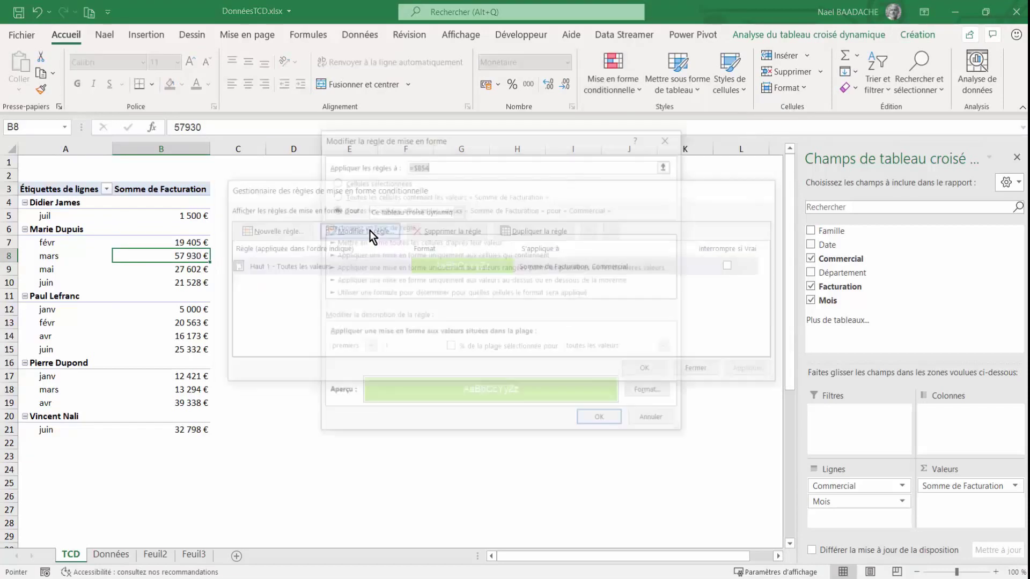
pyautogui.click(358, 195)
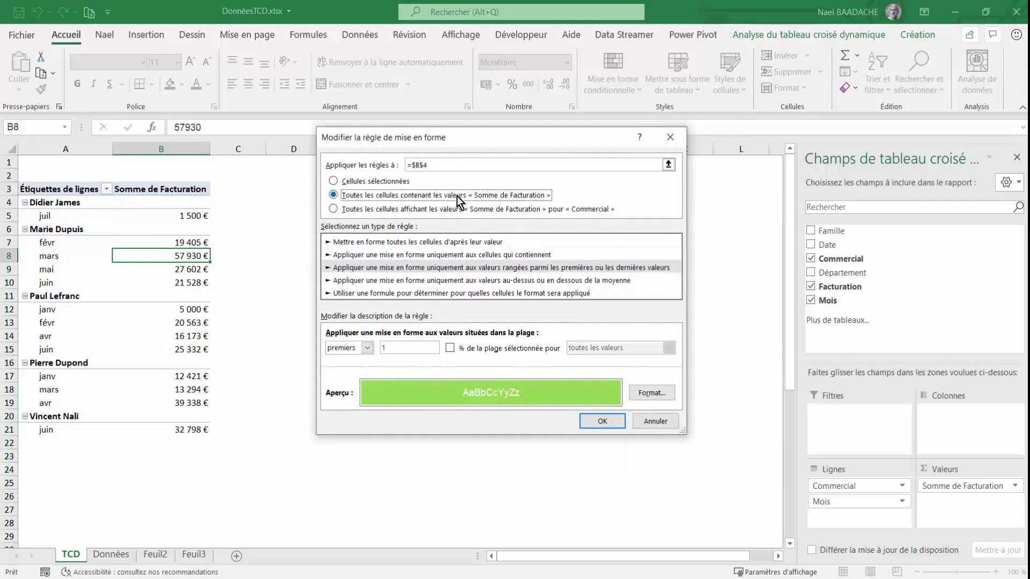
pyautogui.click(602, 421)
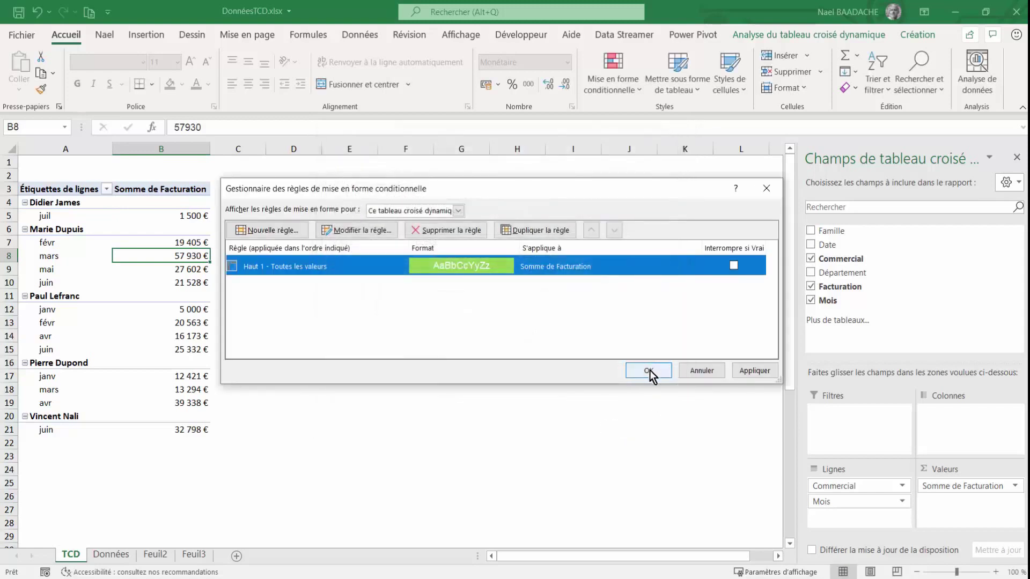
pyautogui.click(649, 371)
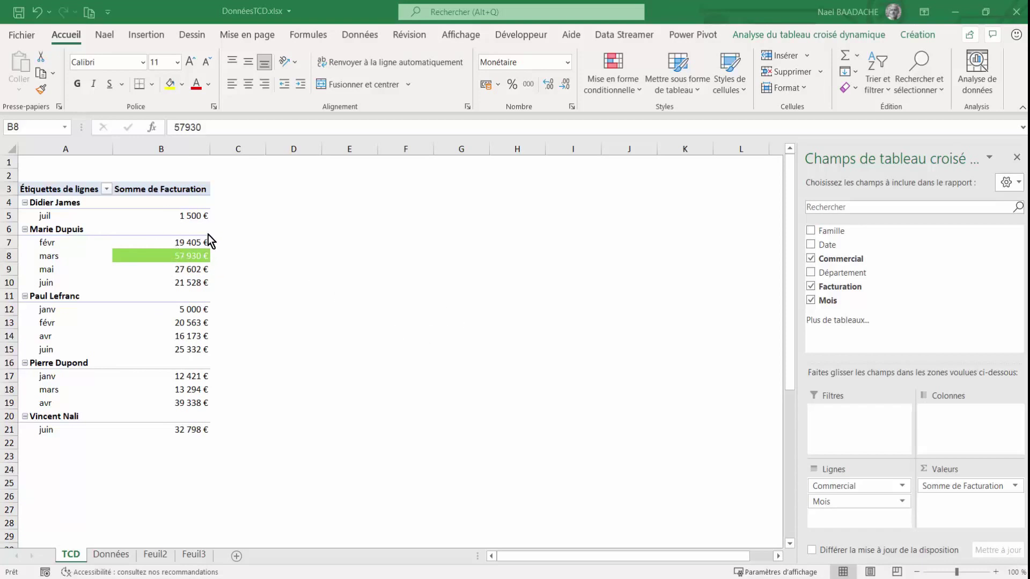
# Start a new rule on all billing values that targets the bottom 1 value
pyautogui.click(74, 37)
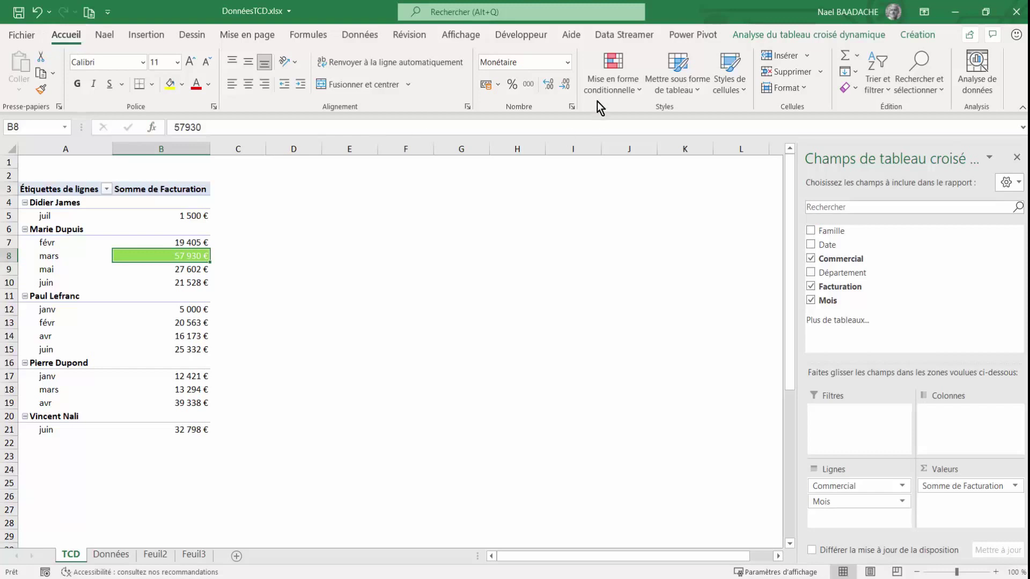
pyautogui.click(613, 89)
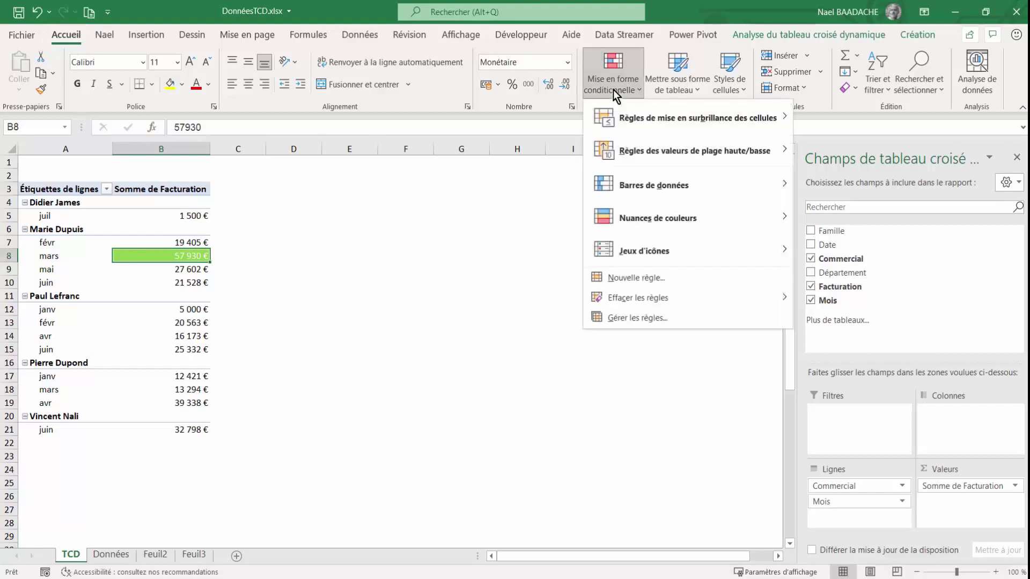
pyautogui.click(634, 281)
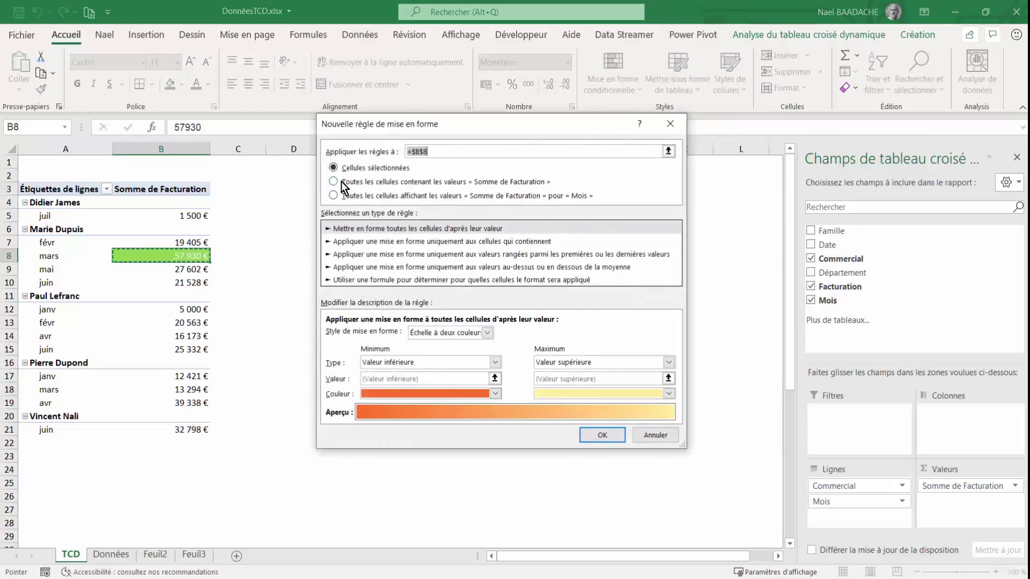
pyautogui.click(341, 182)
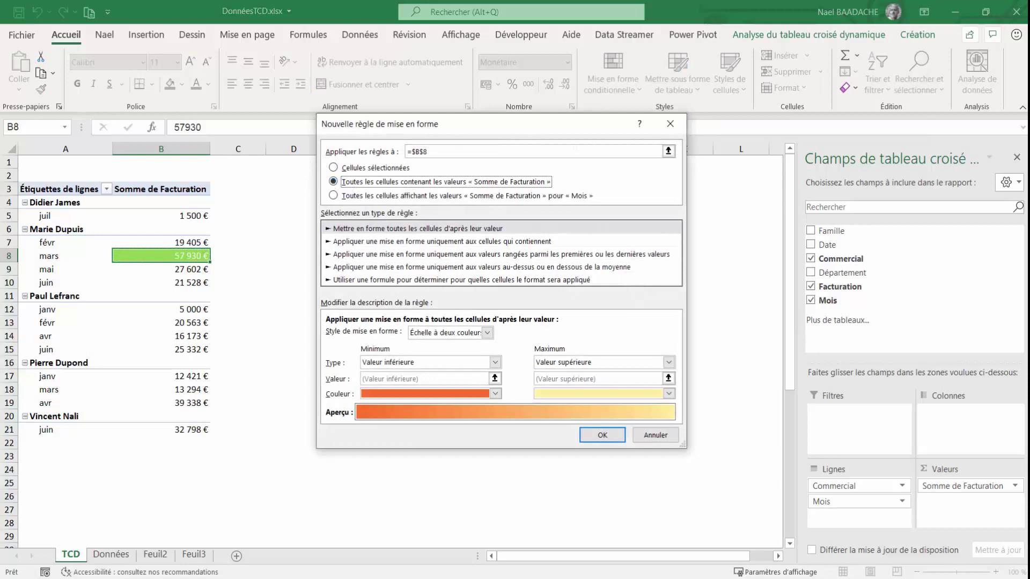
pyautogui.click(376, 256)
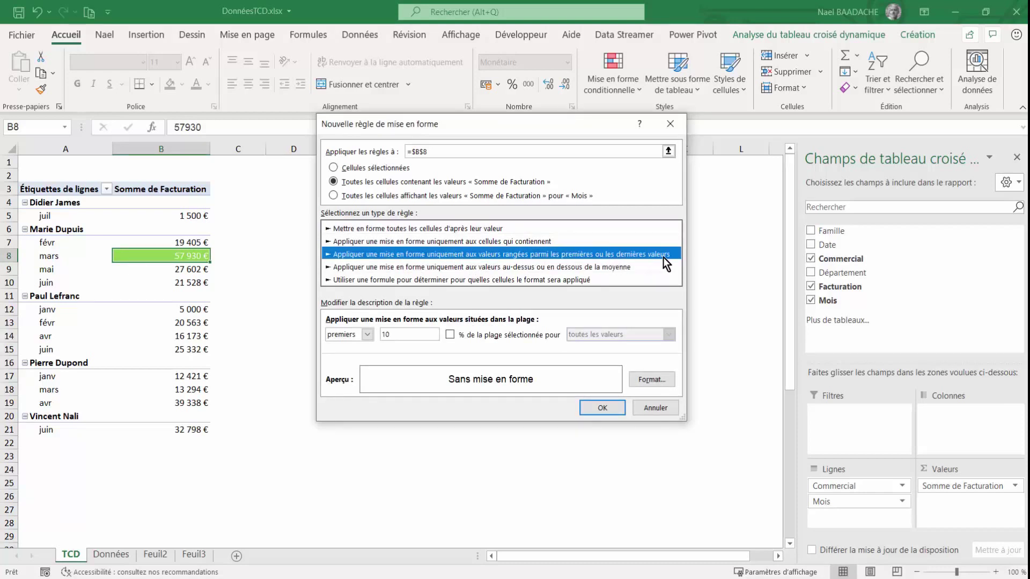
pyautogui.click(367, 335)
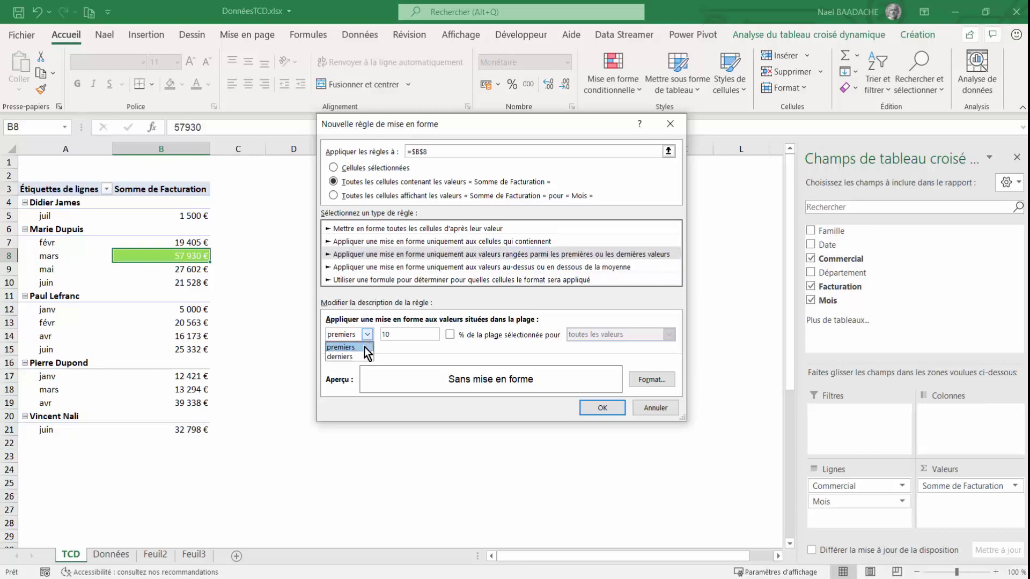
pyautogui.click(354, 356)
pyautogui.press('Tab')
pyautogui.write('1')
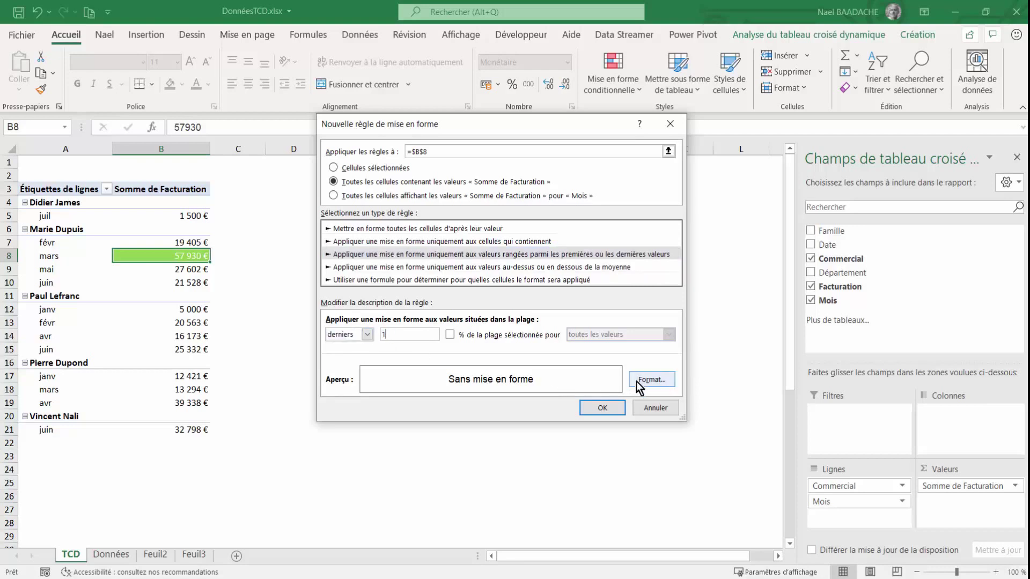
# Format the lowest value with a red fill and white font, then confirm the rule
pyautogui.click(656, 381)
pyautogui.click(478, 105)
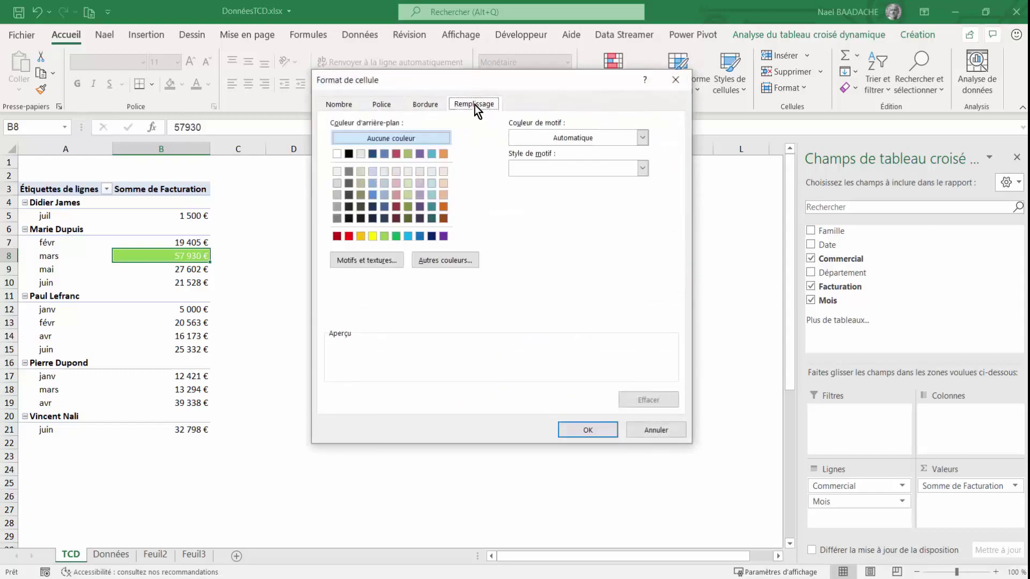
pyautogui.click(349, 237)
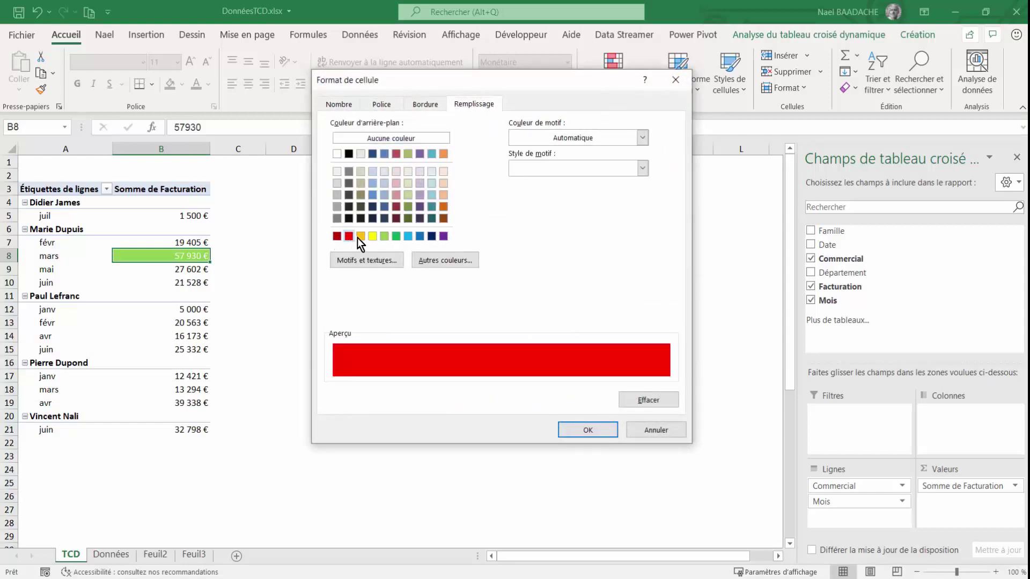
pyautogui.click(382, 104)
pyautogui.click(585, 224)
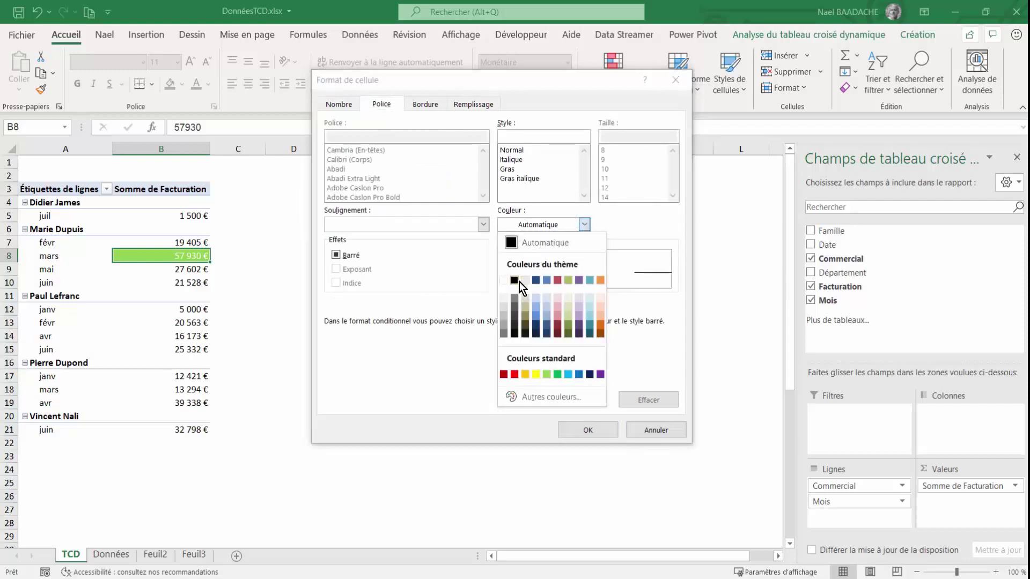
pyautogui.click(503, 281)
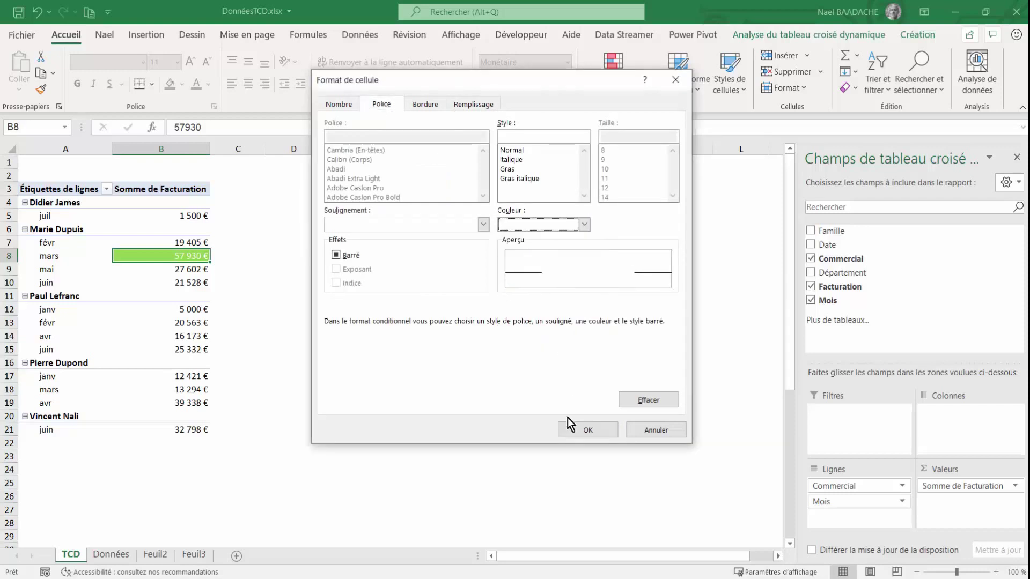
pyautogui.click(593, 431)
pyautogui.click(612, 407)
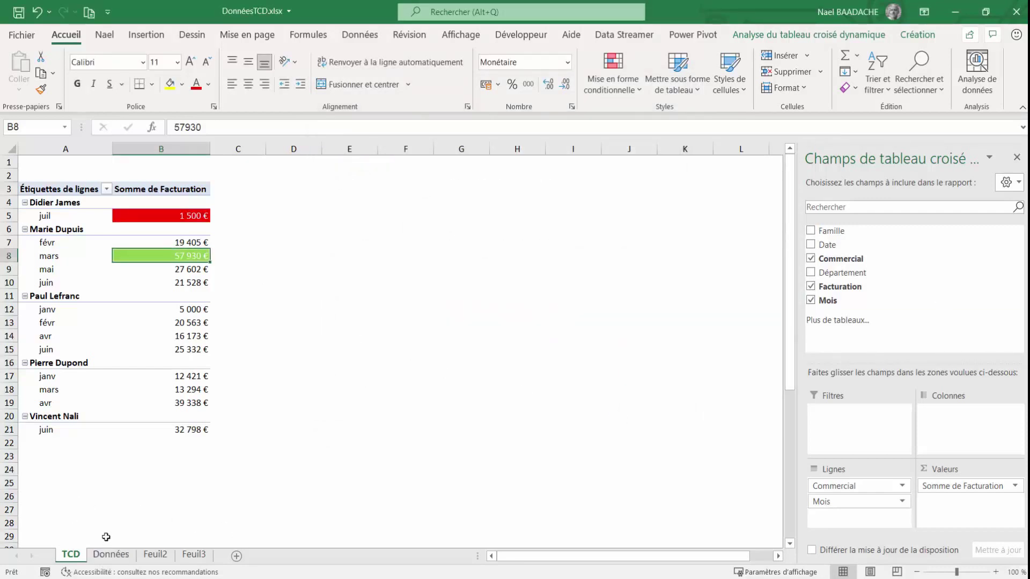
# On Données row 27, enter Matériel, 02/07/2020, the salesperson's name, 75 and 200
pyautogui.click(110, 554)
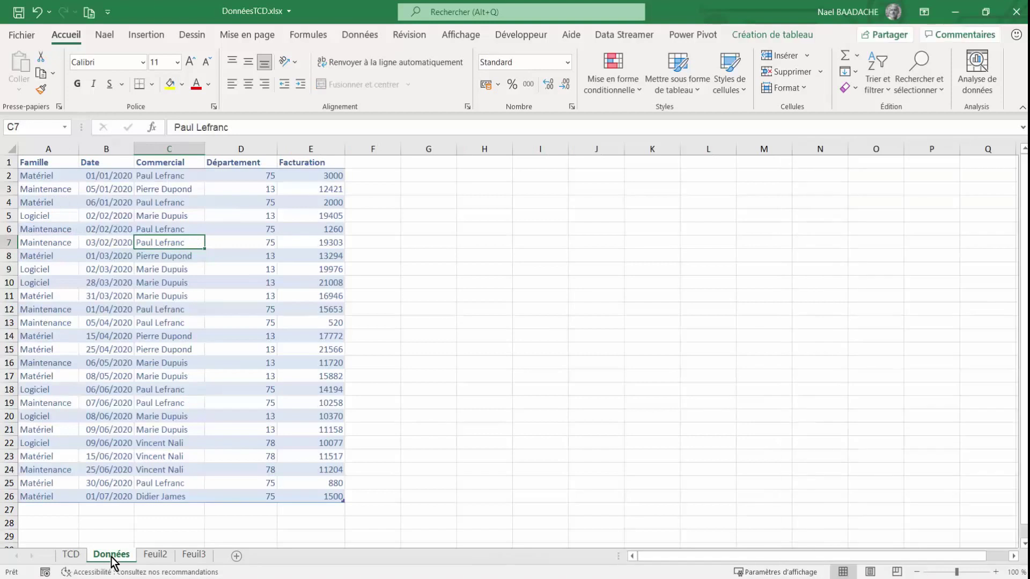
pyautogui.click(54, 511)
pyautogui.write('Matériel')
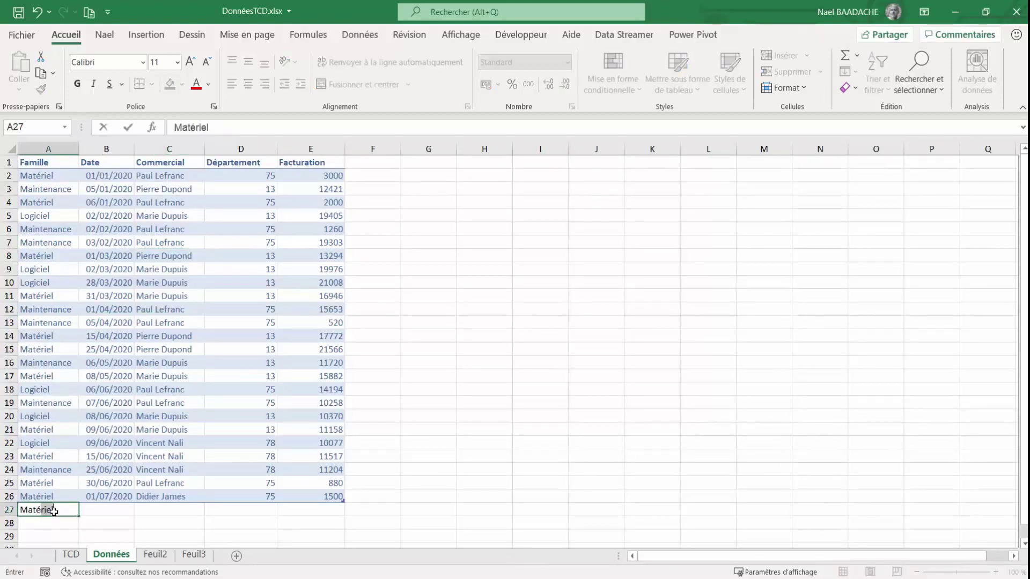
pyautogui.press('Tab')
pyautogui.write('02')
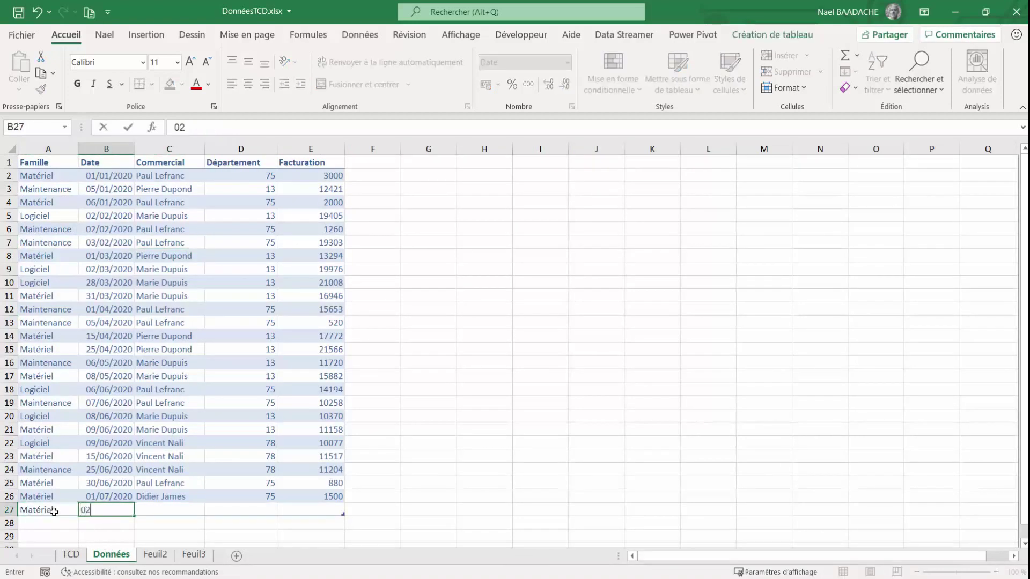
pyautogui.write('/07/2020')
pyautogui.press('Tab')
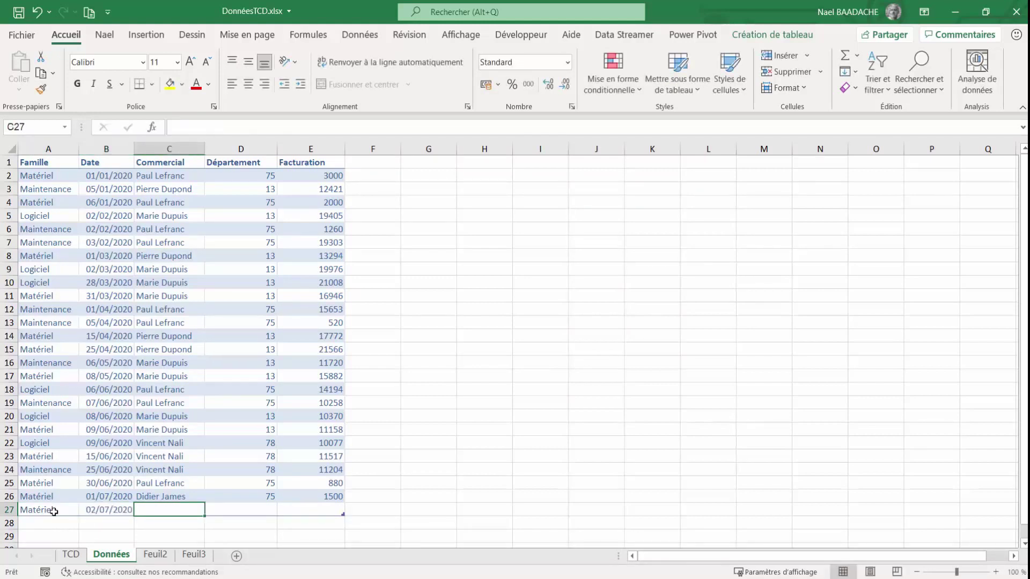
pyautogui.write('pAUL')
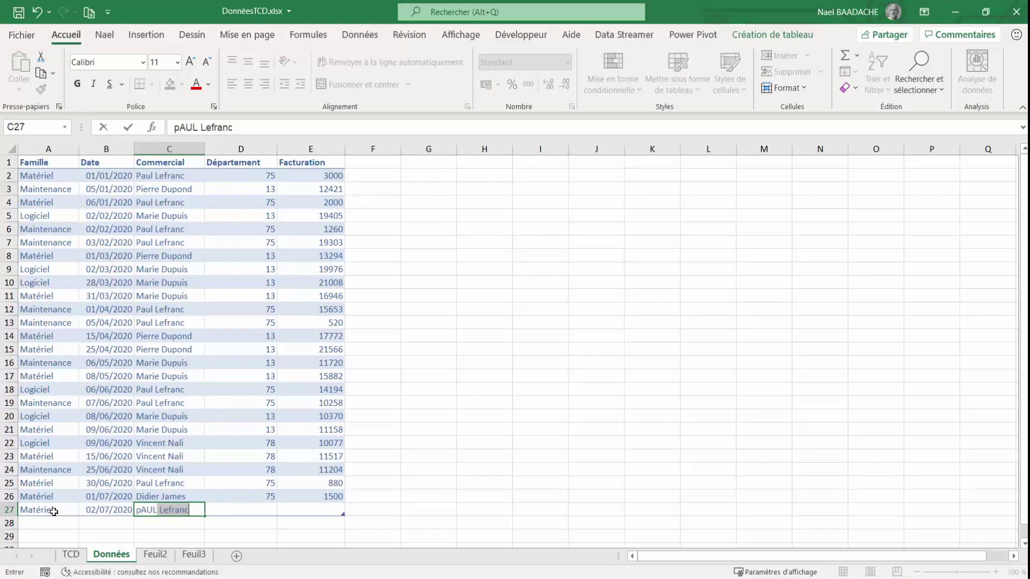
pyautogui.press('Tab')
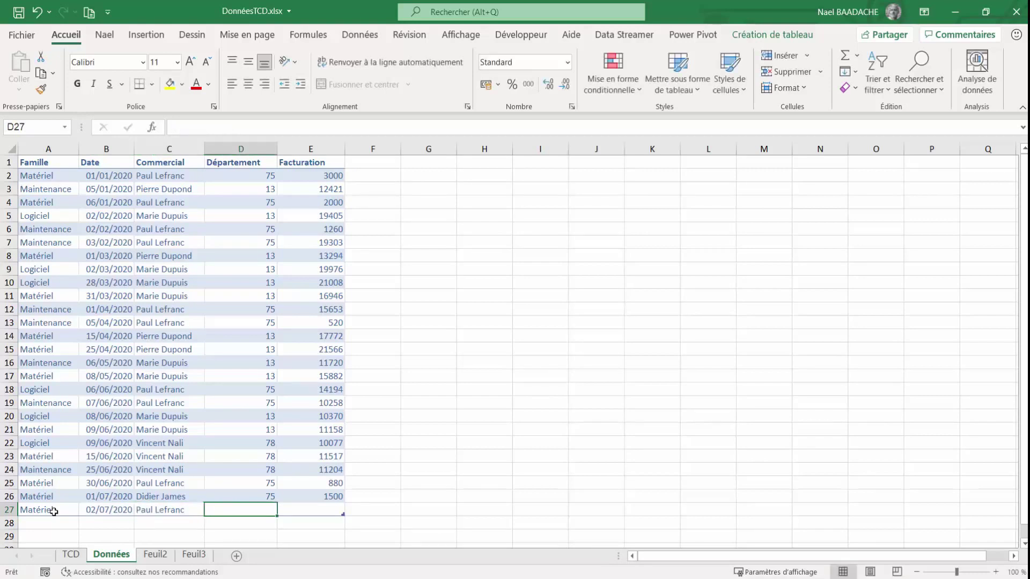
pyautogui.write('75')
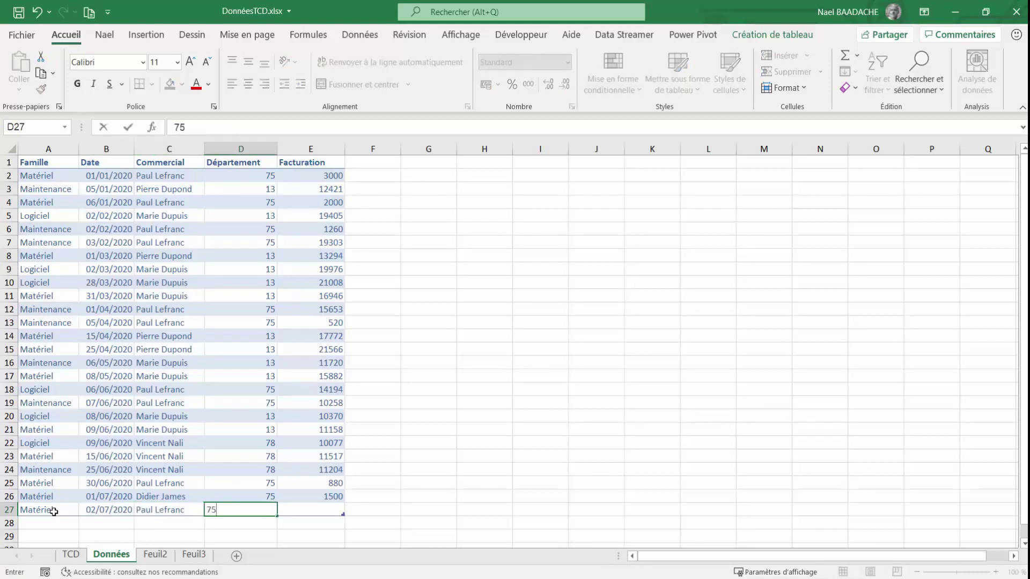
pyautogui.press('Tab')
pyautogui.write('200')
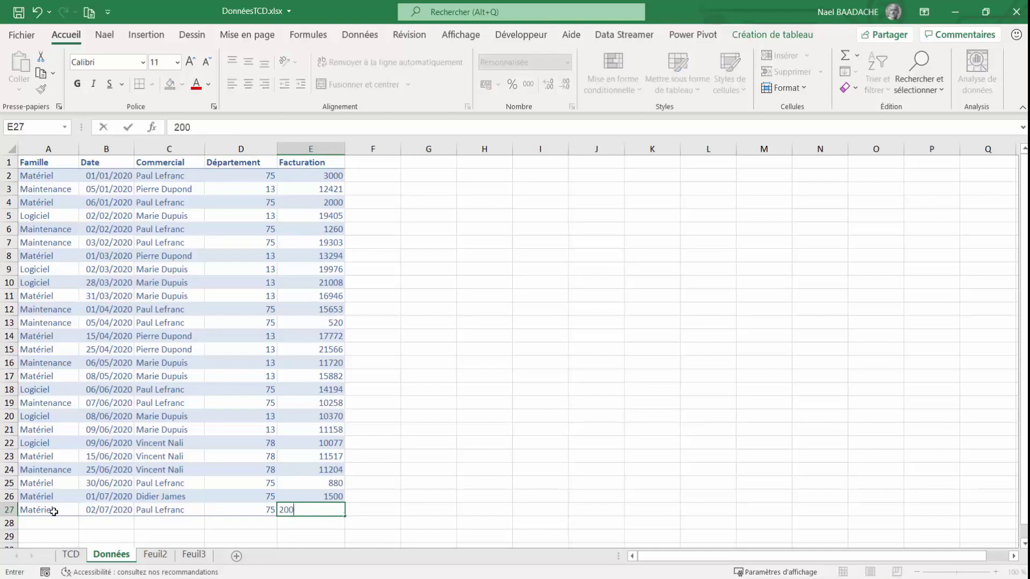
pyautogui.press('Return')
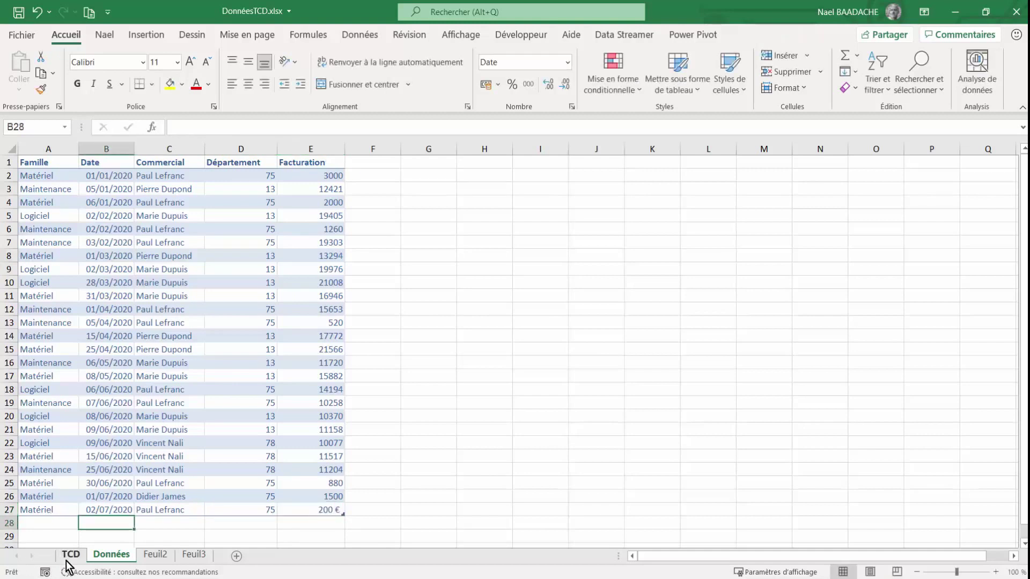
# Refresh the TCD pivot table so the new juil 200 € value appears in B16
pyautogui.click(69, 556)
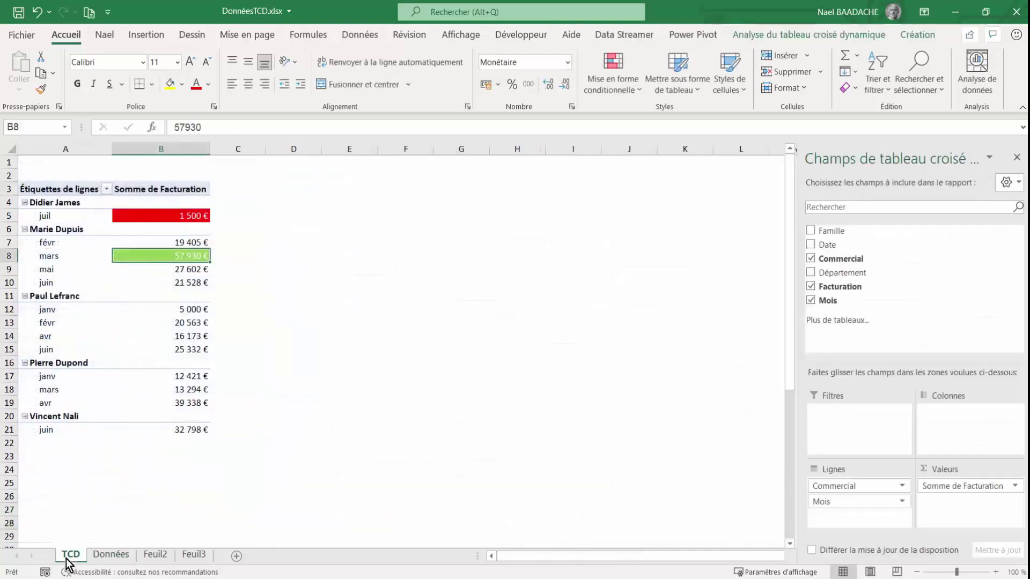
pyautogui.click(135, 279)
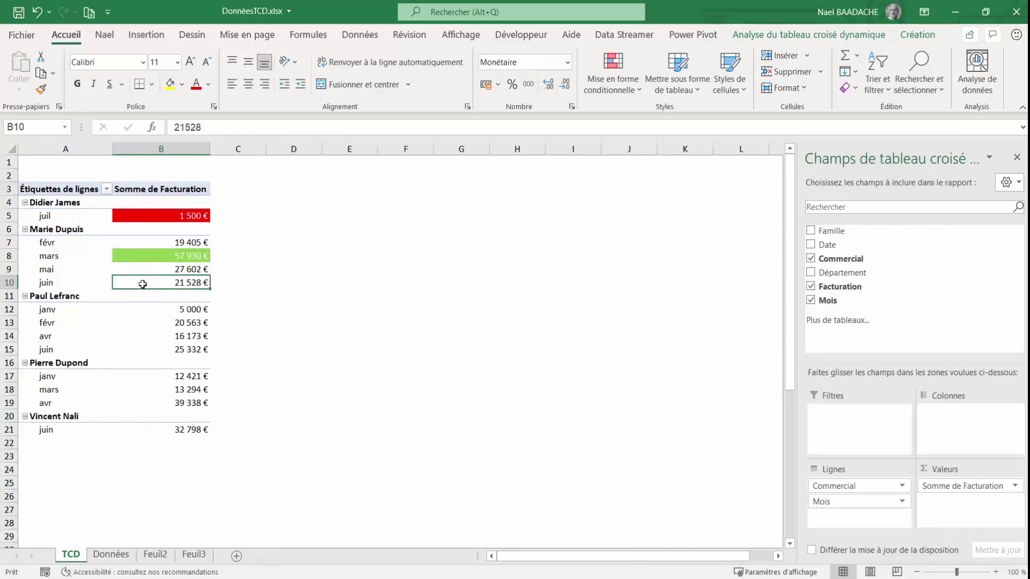
pyautogui.rightClick(142, 284)
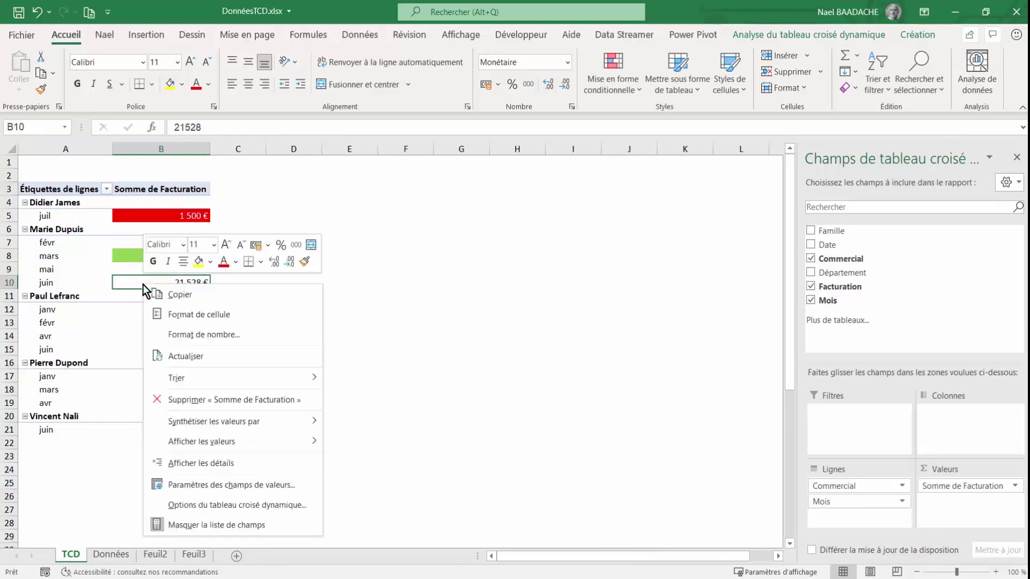
pyautogui.click(170, 355)
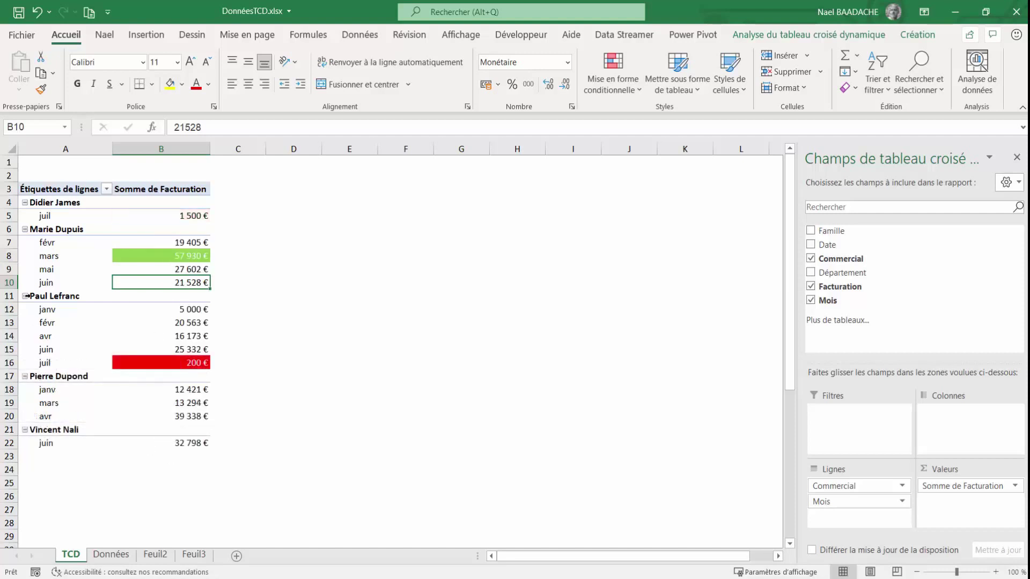
pyautogui.click(199, 364)
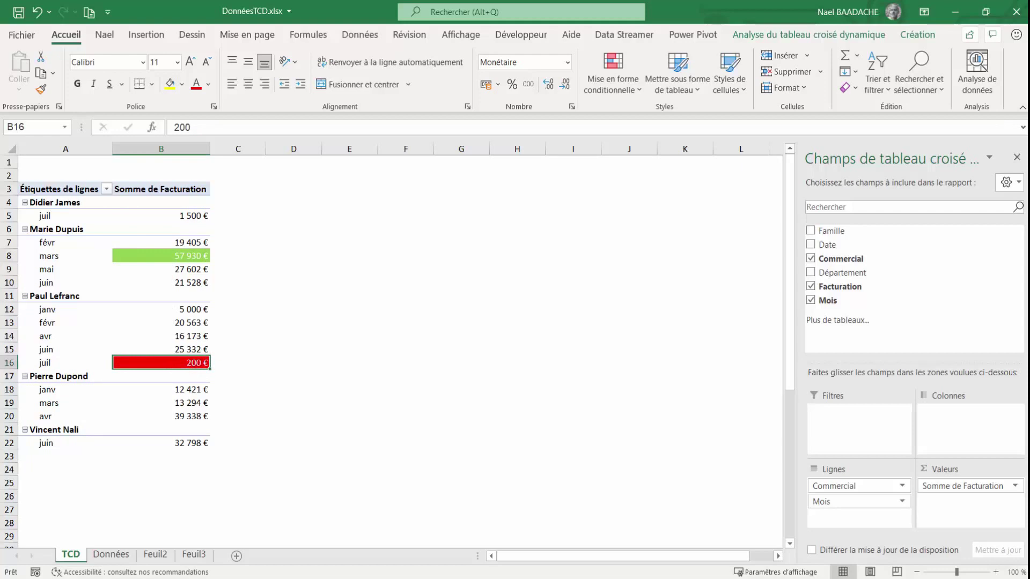
# Delete 'Somme de' from the B3 header so it reads Facturation, and centre it
pyautogui.click(151, 189)
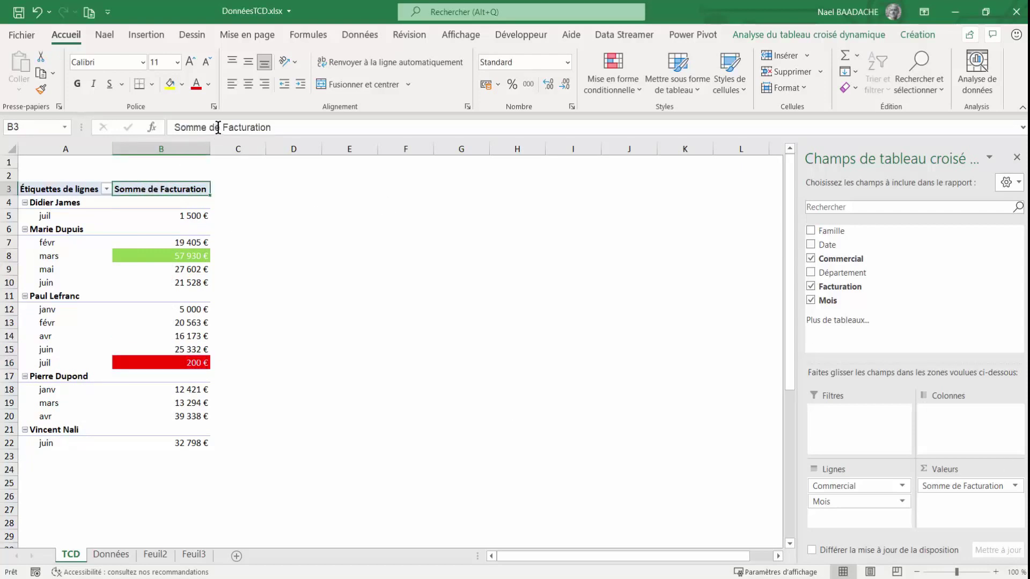
pyautogui.moveTo(220, 127); pyautogui.dragTo(154, 127)
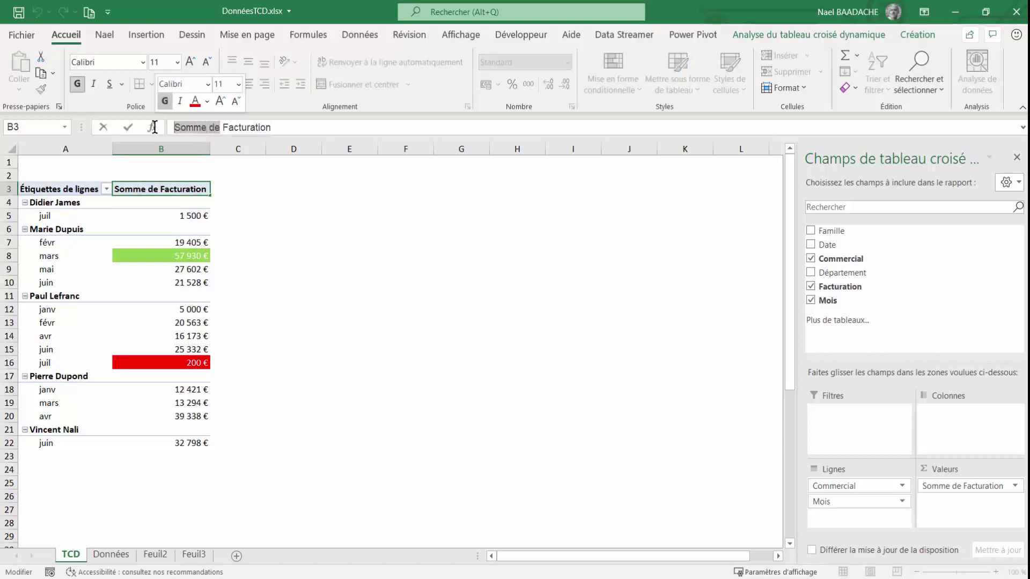
pyautogui.press('BackSpace')
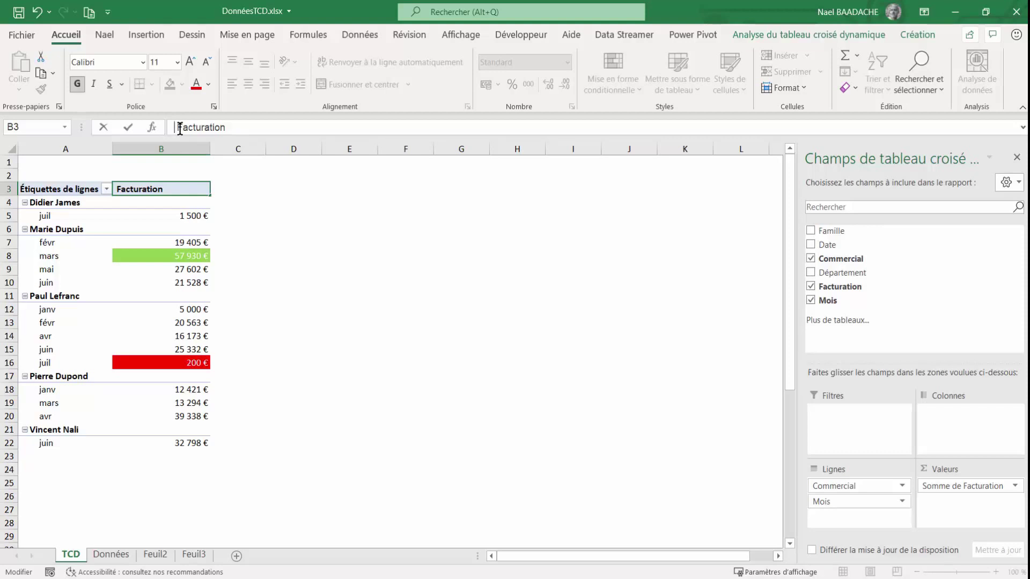
pyautogui.press('Return')
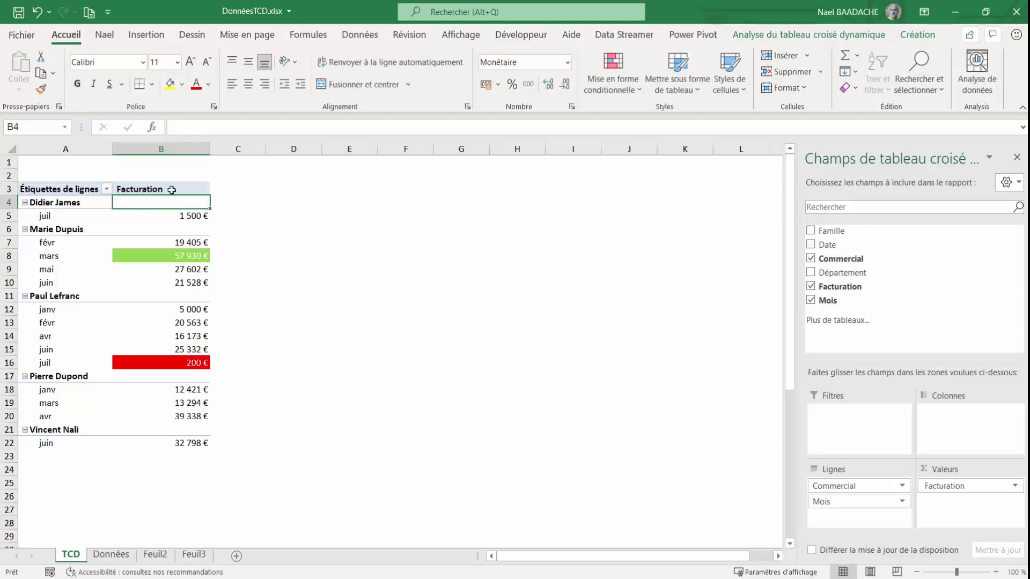
pyautogui.click(171, 183)
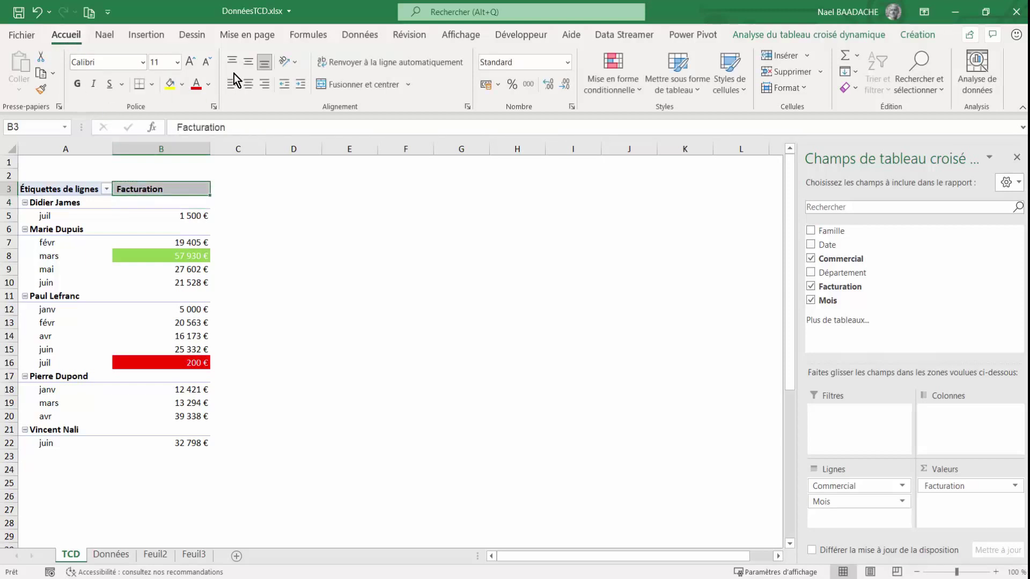
pyautogui.click(252, 89)
pyautogui.press('Escape')
pyautogui.moveTo(839, 286)
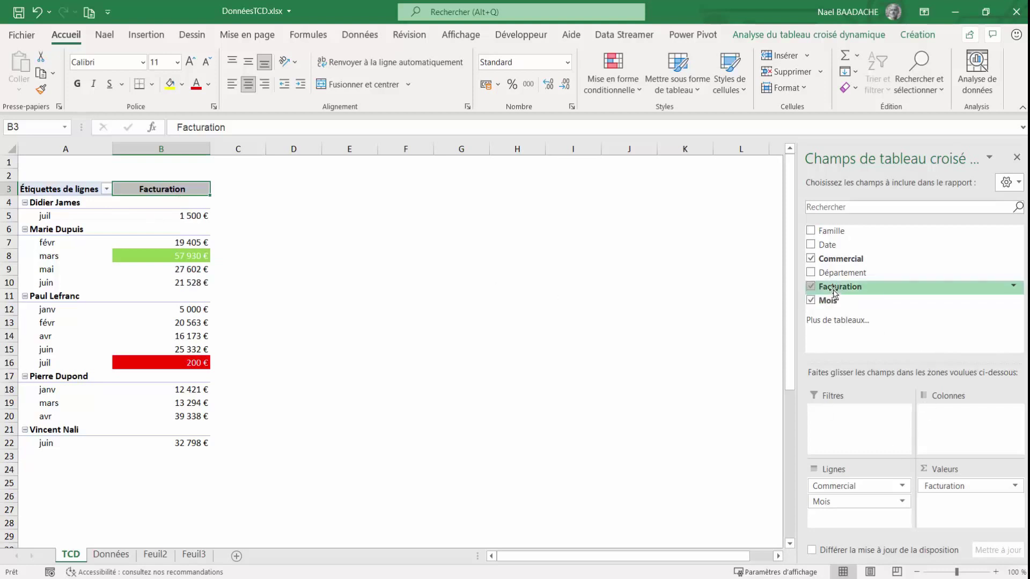
# Add Facturation as a second value column and rename its C3 header Histogramme
pyautogui.moveTo(833, 289); pyautogui.dragTo(966, 523)
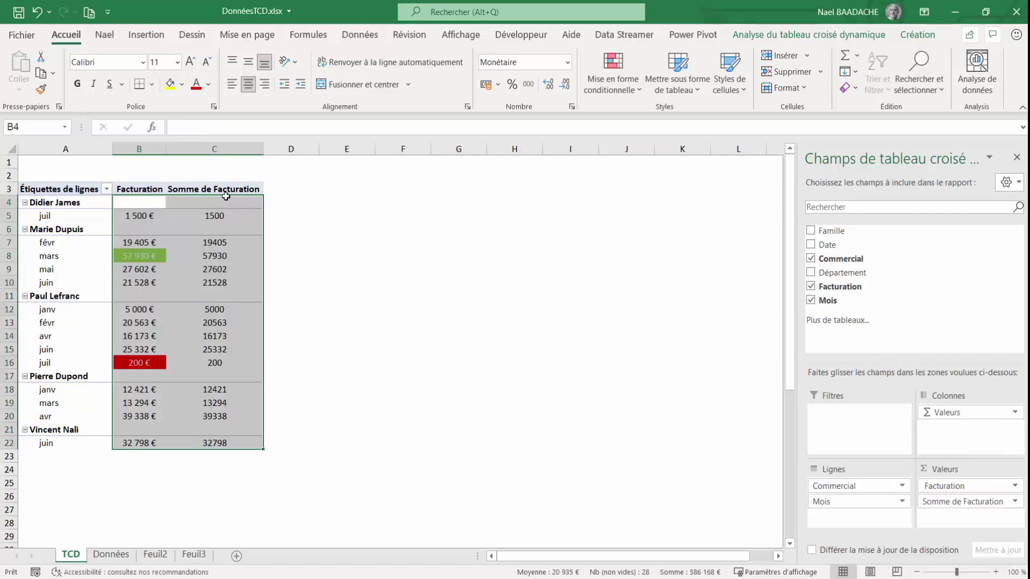
pyautogui.click(224, 193)
pyautogui.write('hI')
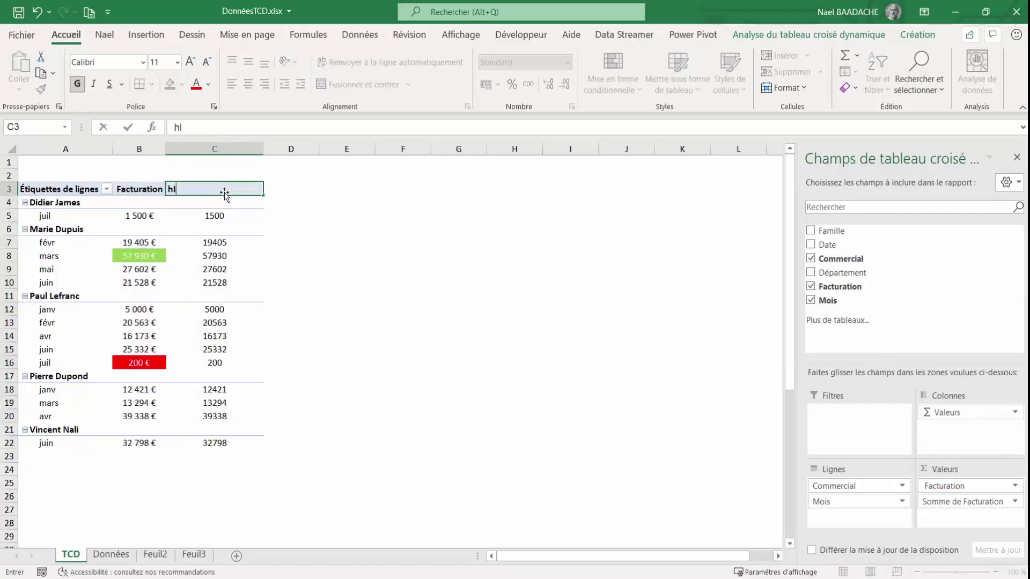
pyautogui.write('on')
pyautogui.press('BackSpace')
pyautogui.press('BackSpace')
pyautogui.press('BackSpace')
pyautogui.write('H')
pyautogui.write('istogramm')
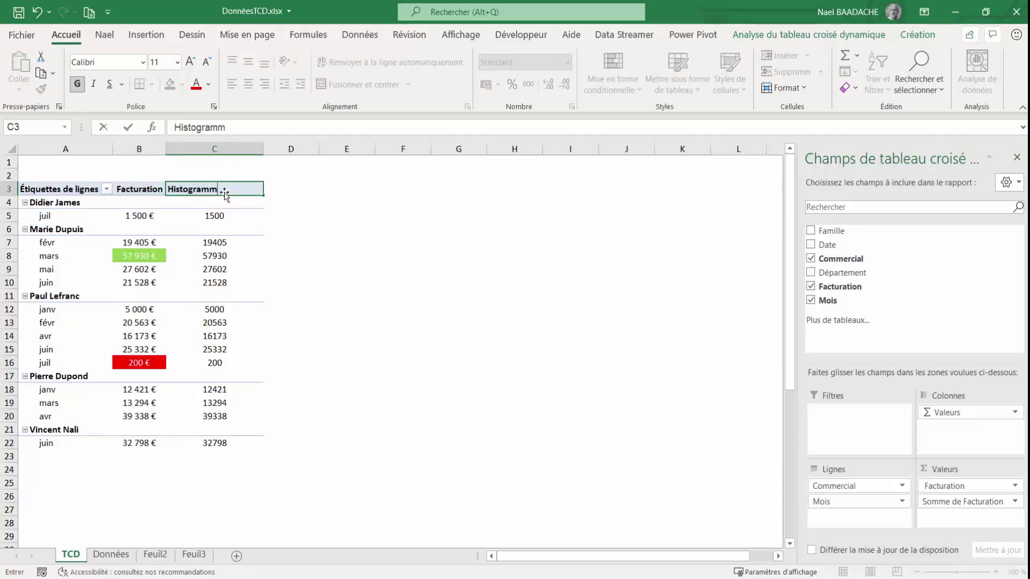
pyautogui.write('e')
pyautogui.press('Return')
# Centre the Histogramme header in cell C3
pyautogui.click(224, 191)
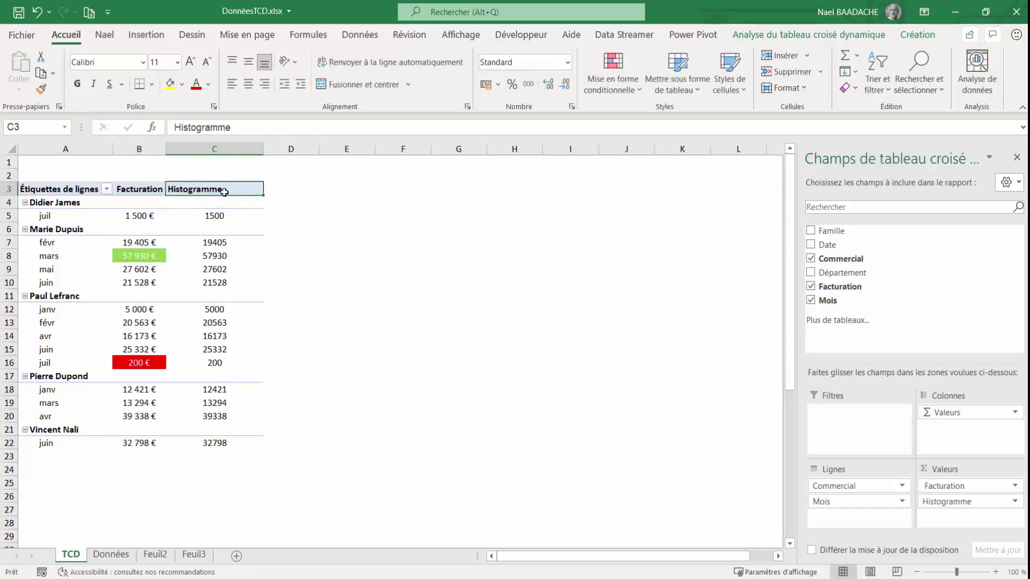
pyautogui.click(247, 84)
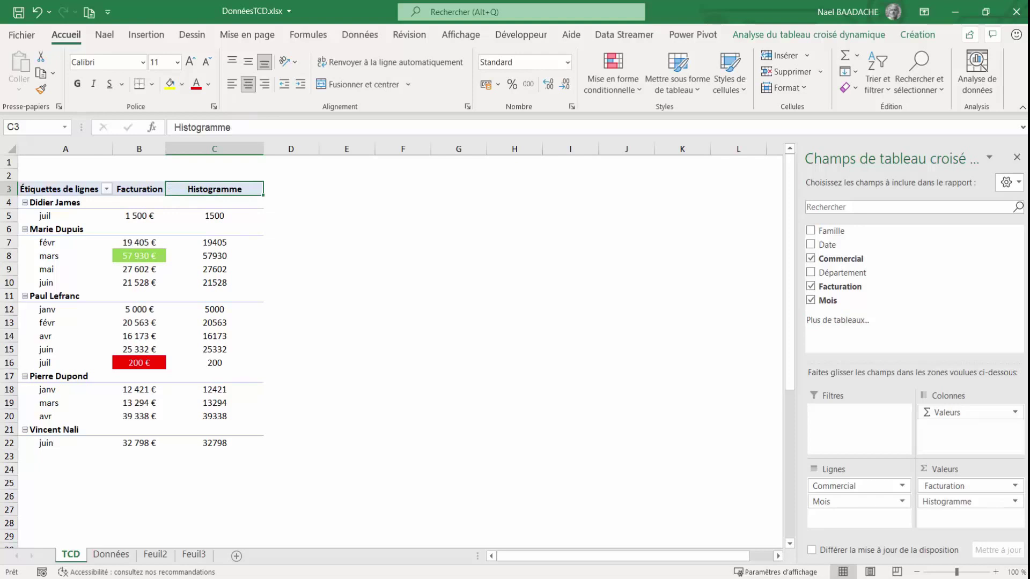
pyautogui.click(215, 246)
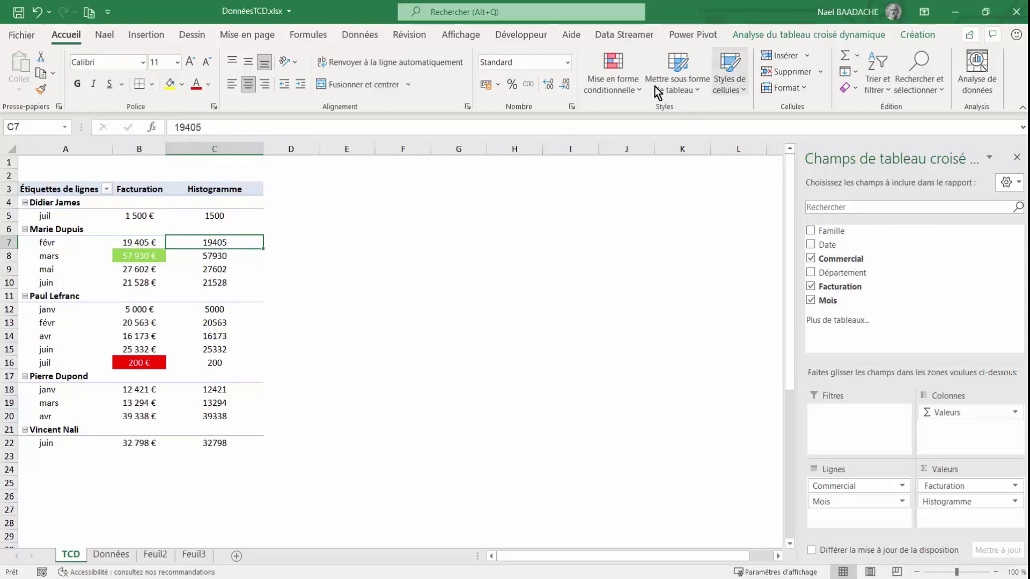
# Create a Barre de données rule on all Histogramme values with a light orange bar fill
pyautogui.click(601, 92)
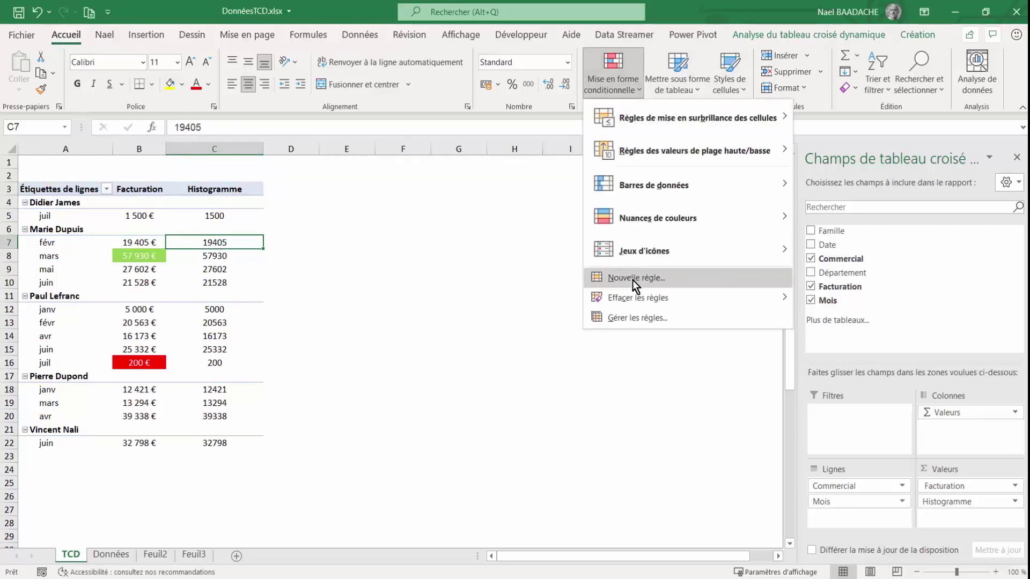
pyautogui.click(632, 280)
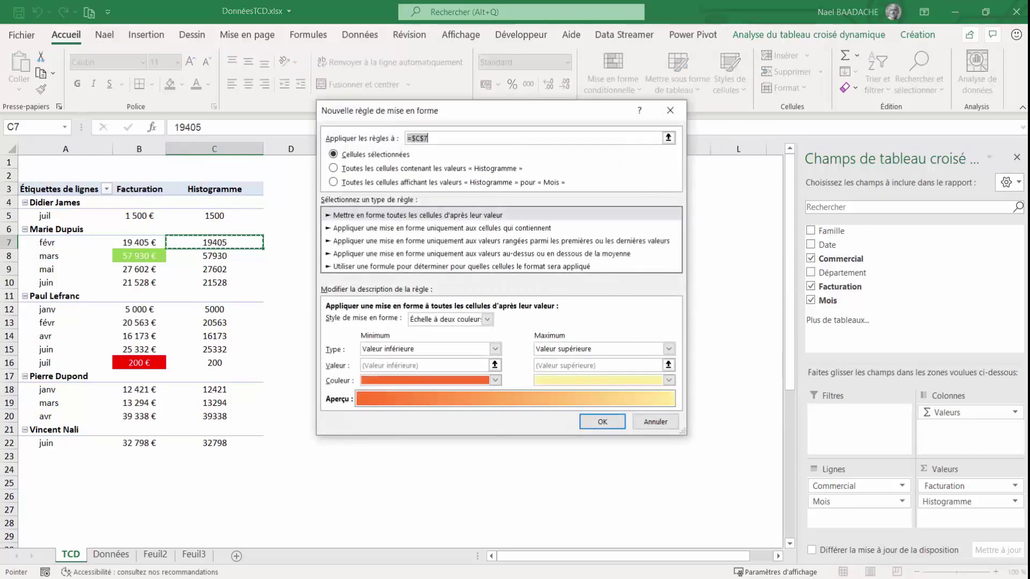
pyautogui.click(340, 167)
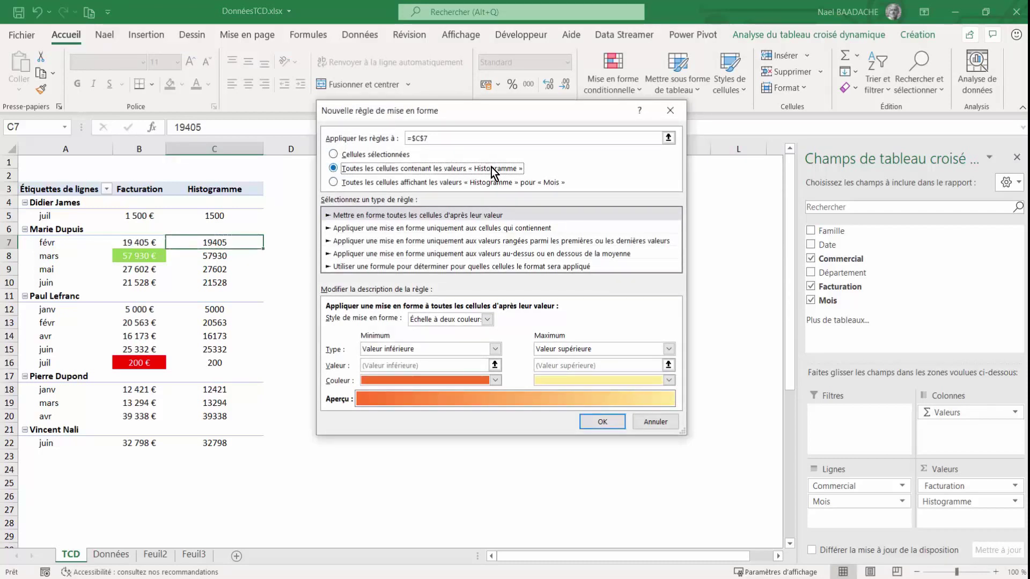
pyautogui.click(389, 216)
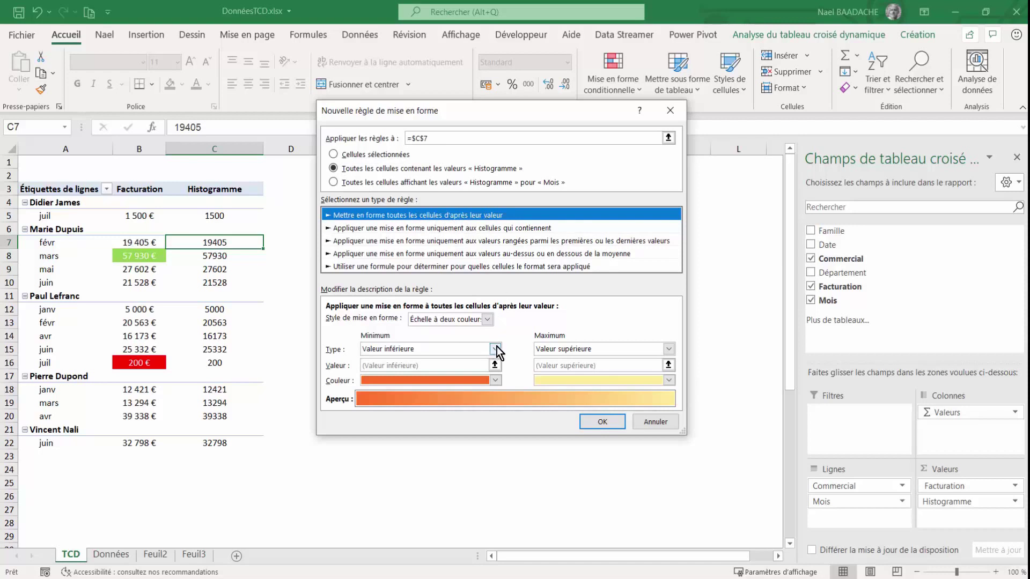
pyautogui.click(487, 319)
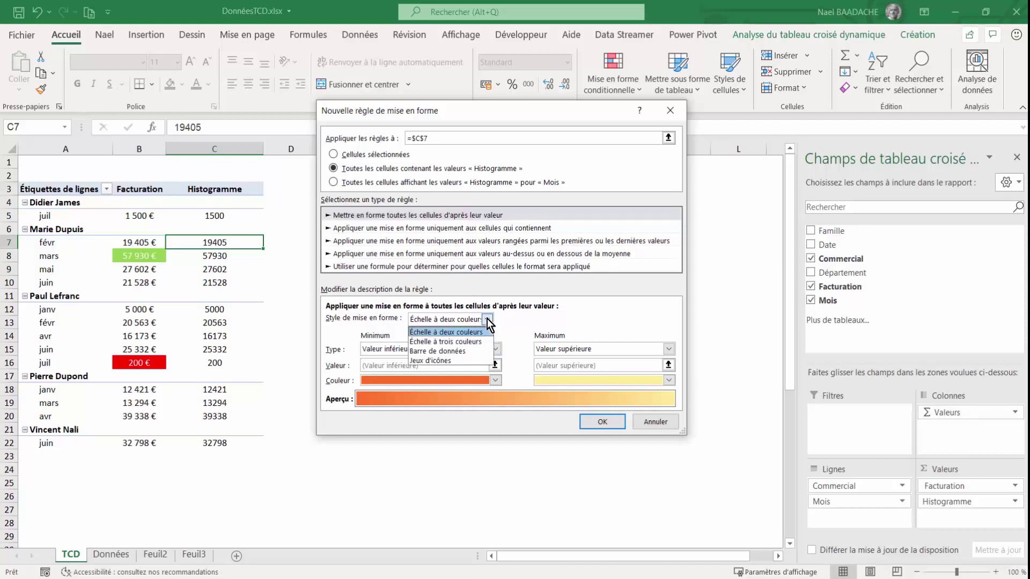
pyautogui.click(457, 351)
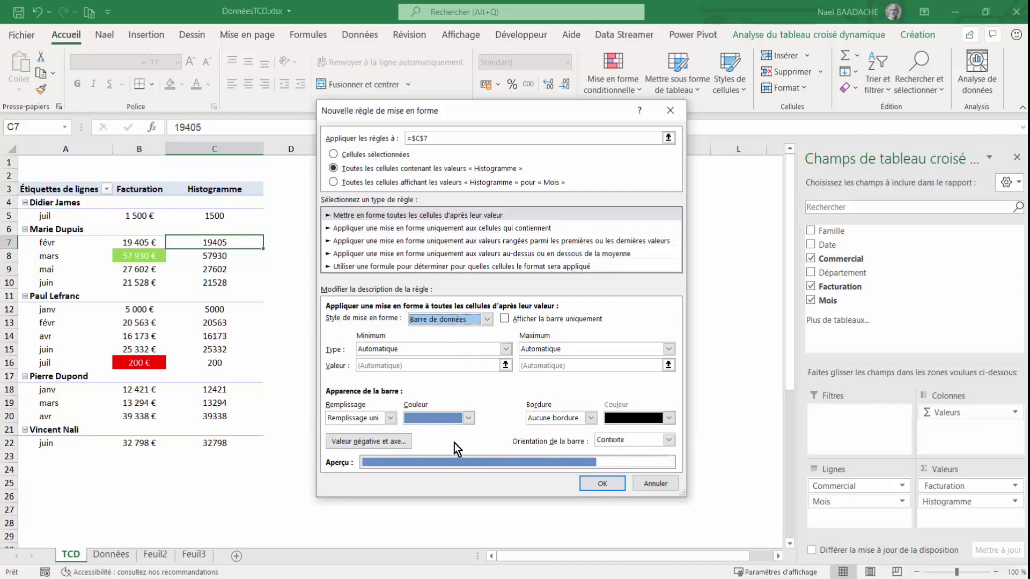
pyautogui.click(468, 418)
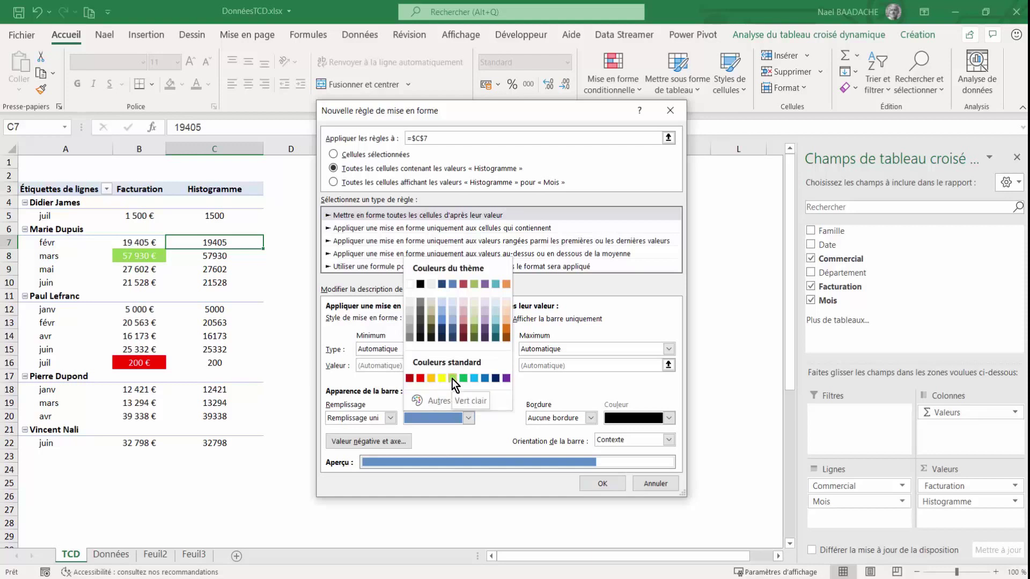
pyautogui.click(507, 310)
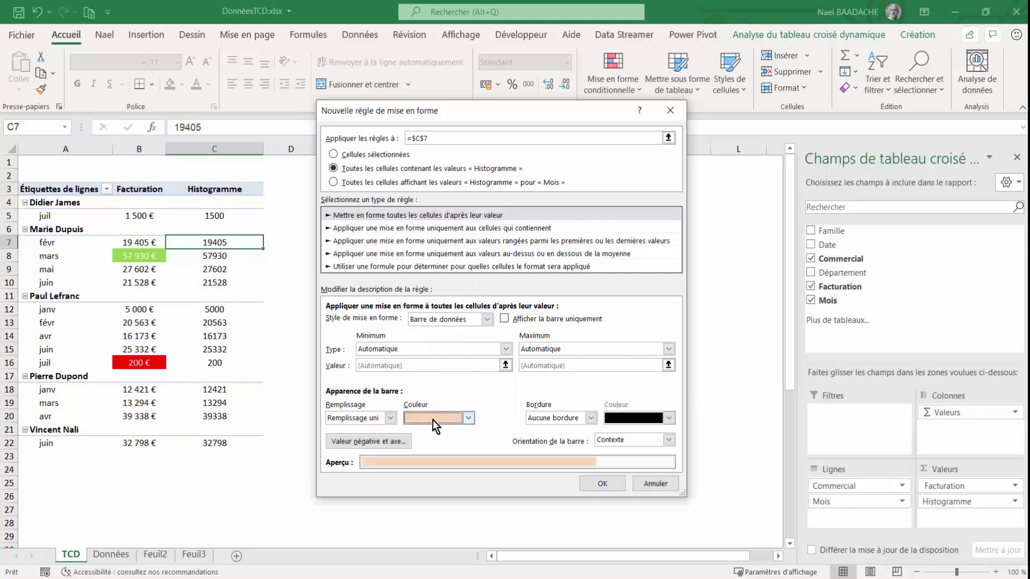
pyautogui.click(601, 484)
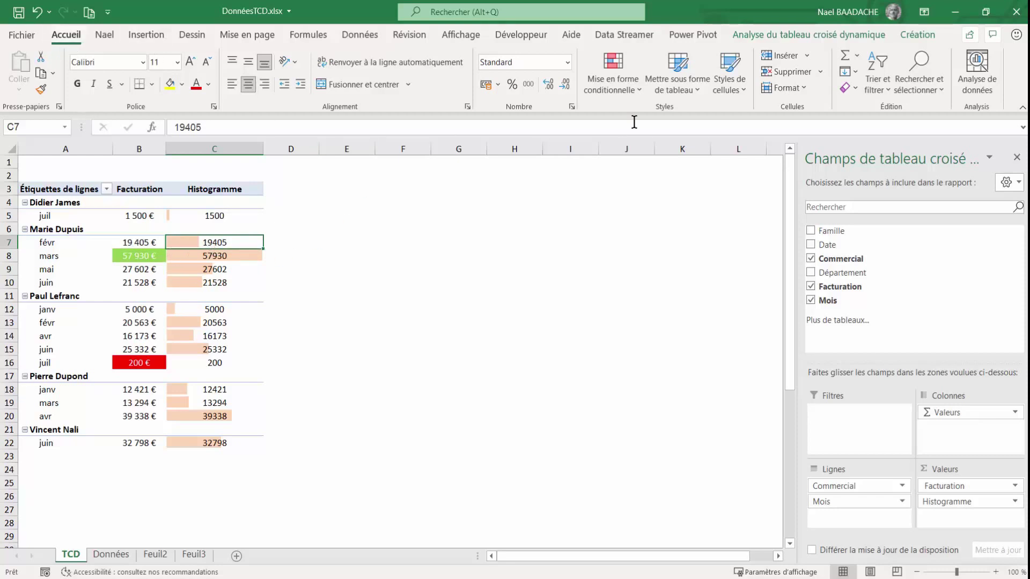
# Edit the data-bar rule to tick Afficher la barre uniquement, hiding the numbers
pyautogui.click(628, 92)
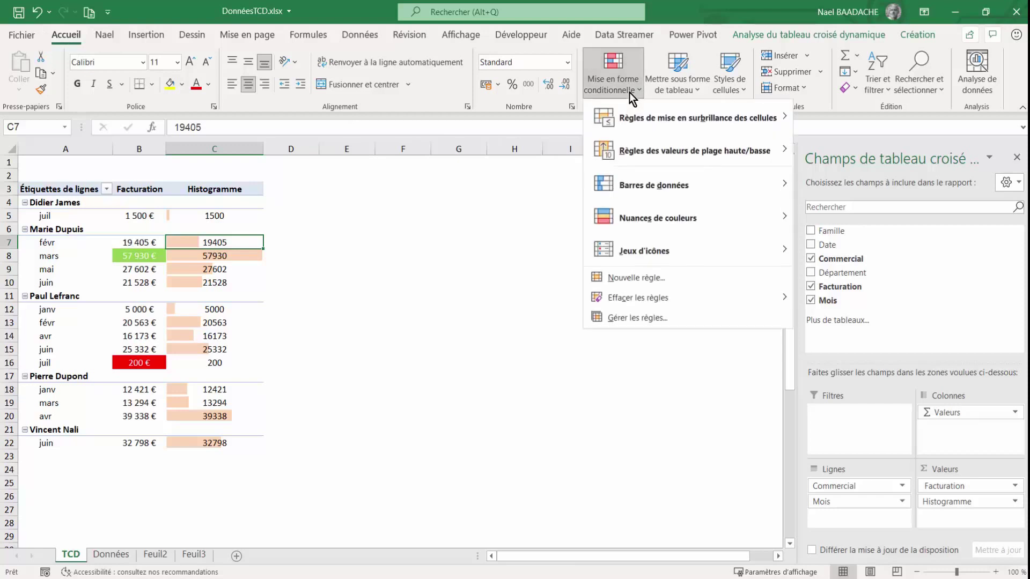
pyautogui.click(640, 318)
pyautogui.click(305, 286)
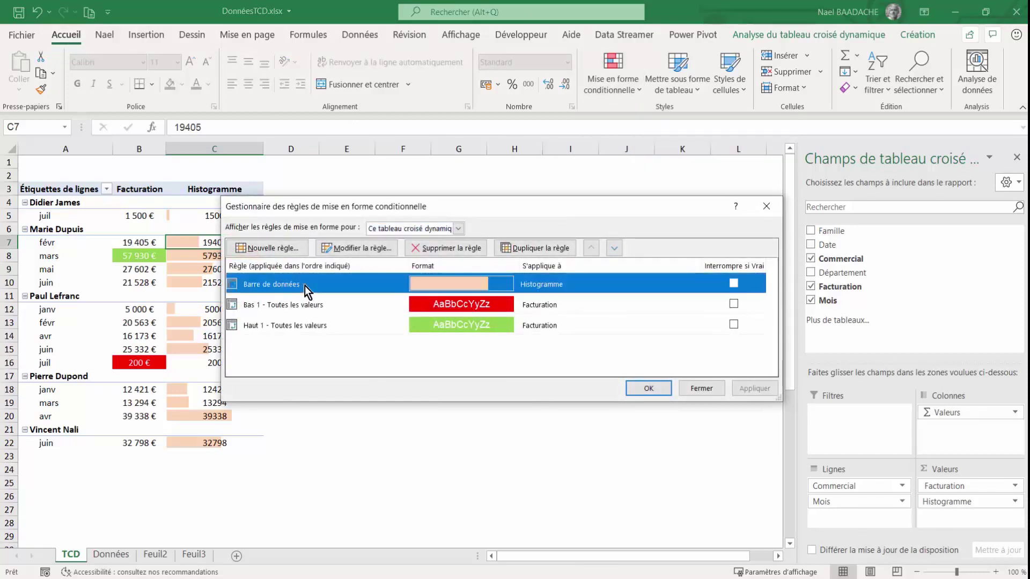
pyautogui.click(359, 247)
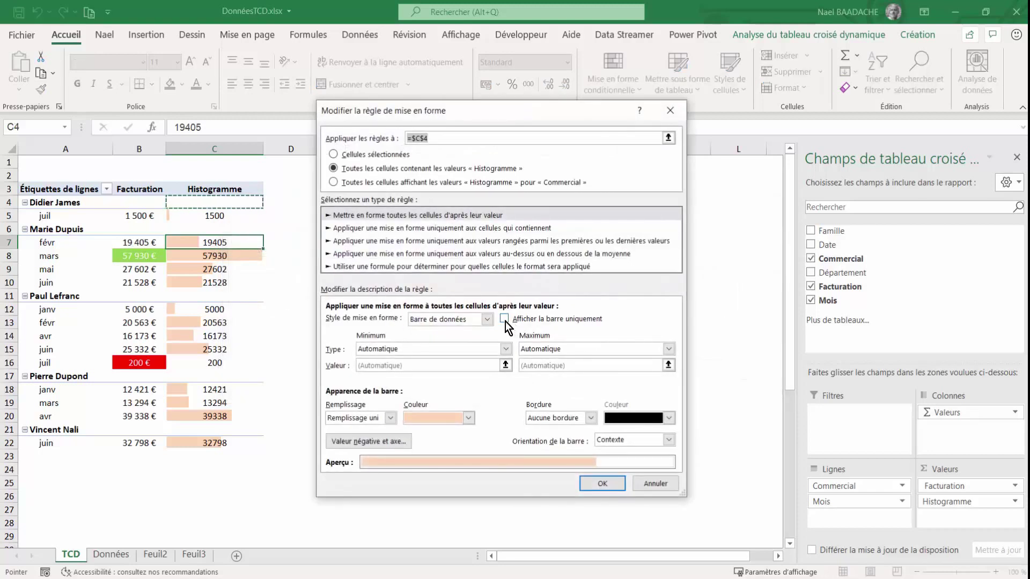
pyautogui.click(504, 319)
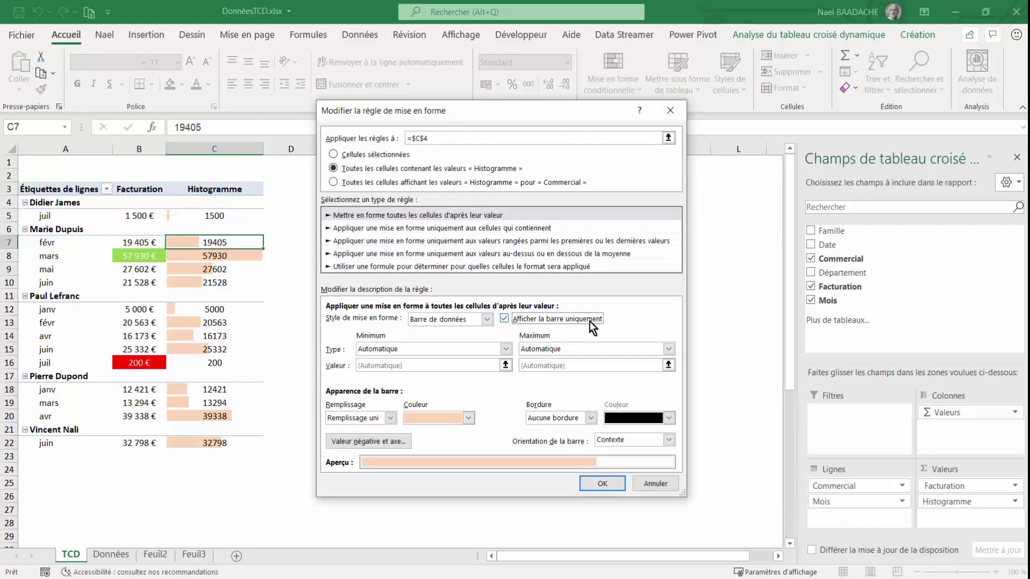
pyautogui.click(602, 483)
pyautogui.click(648, 389)
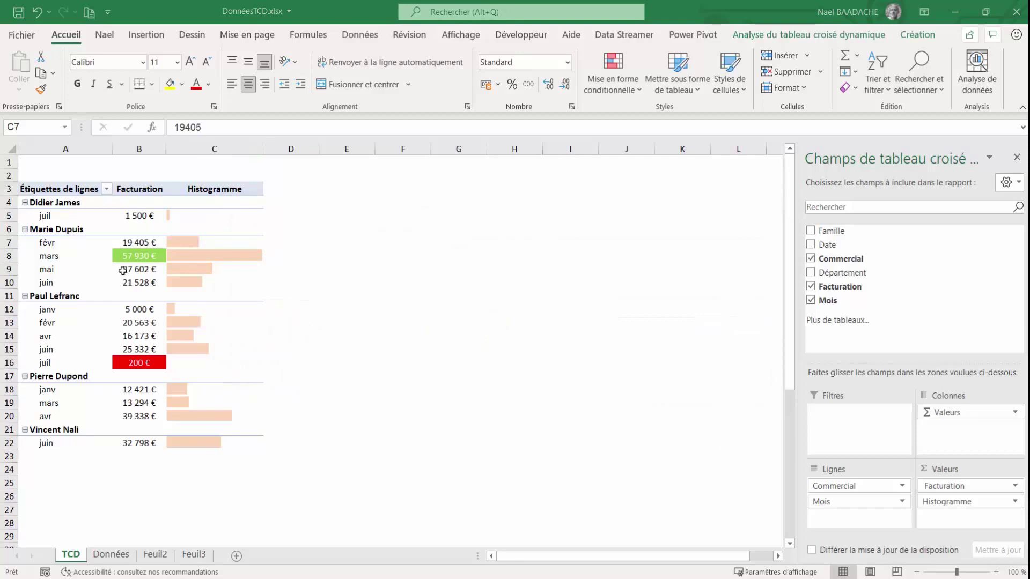
pyautogui.click(137, 269)
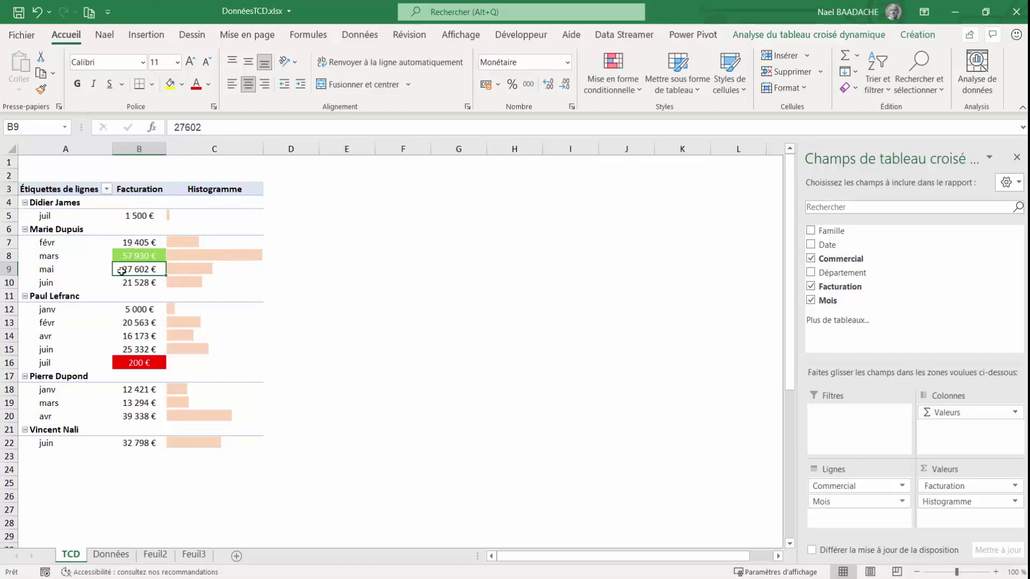
# Insert a Commercial slicer, move it up beside the pivot table and shorten it
pyautogui.click(793, 37)
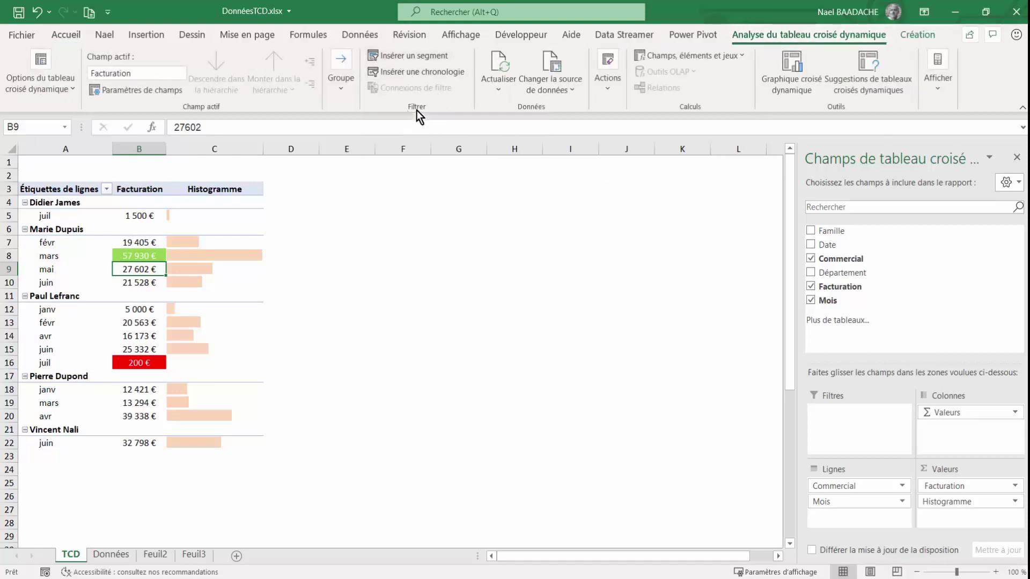
pyautogui.click(406, 56)
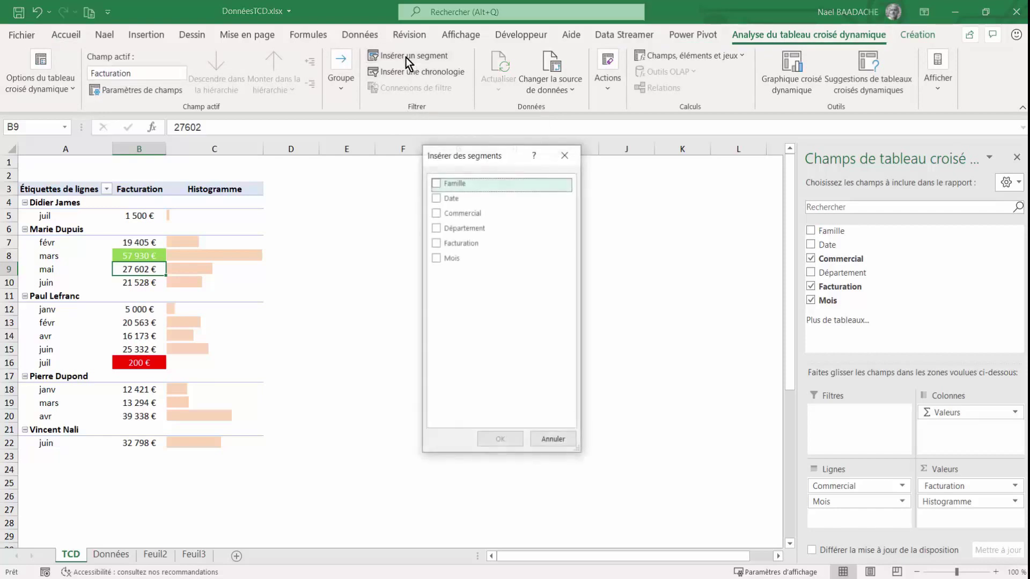
pyautogui.click(435, 215)
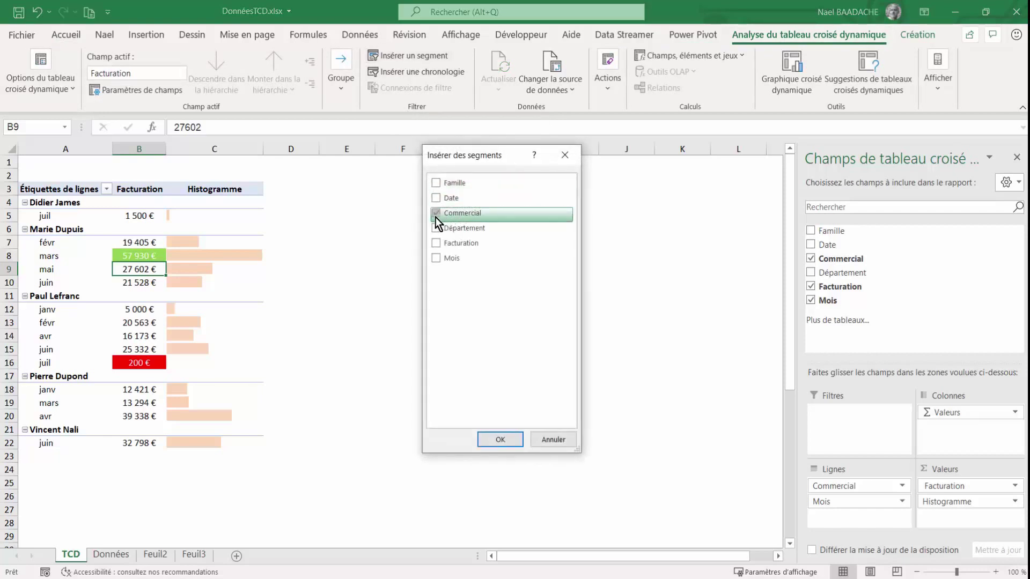
pyautogui.click(498, 437)
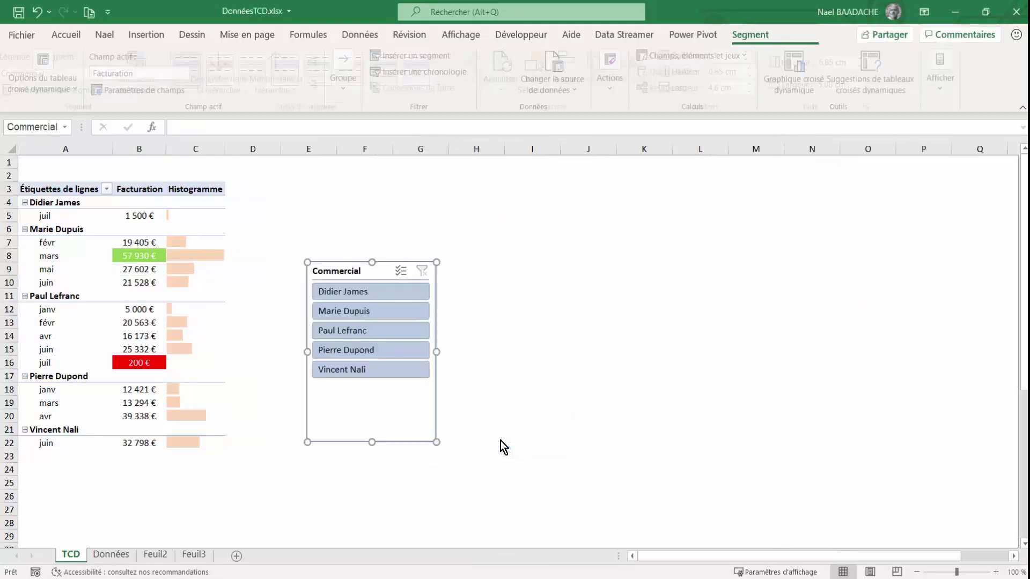
pyautogui.moveTo(388, 261); pyautogui.dragTo(411, 172)
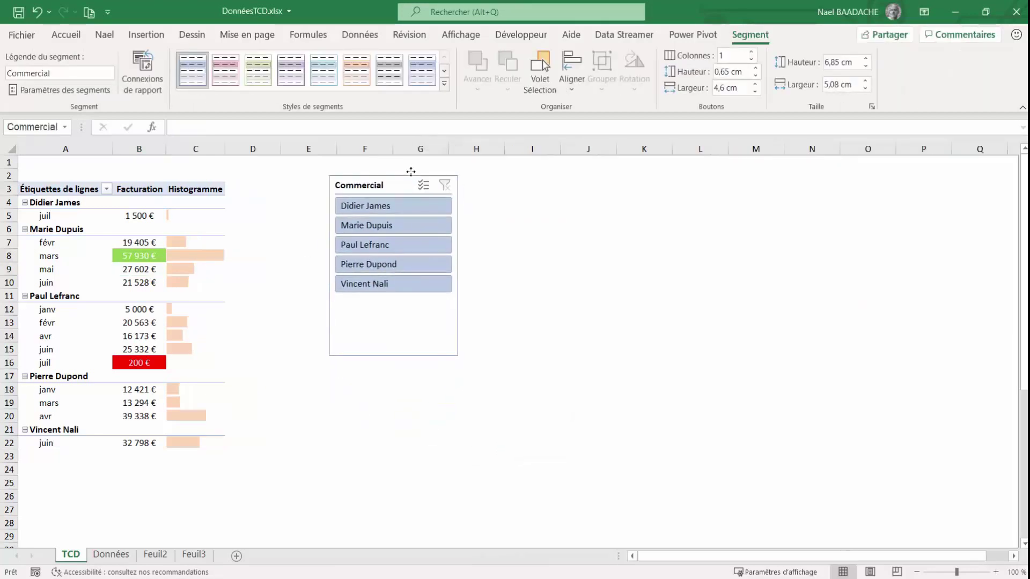
pyautogui.moveTo(395, 352); pyautogui.dragTo(395, 307)
pyautogui.click(552, 346)
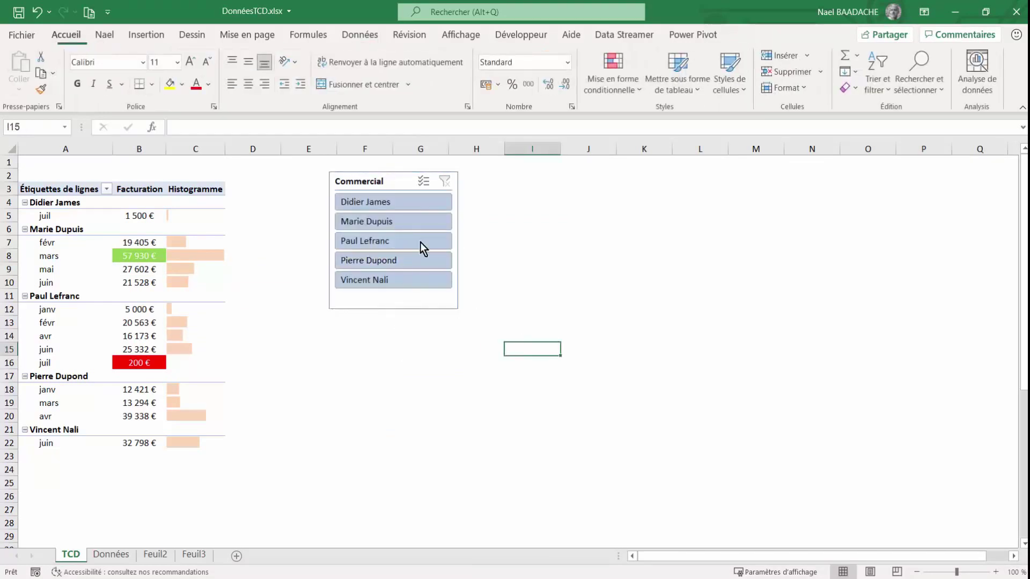
pyautogui.click(374, 204)
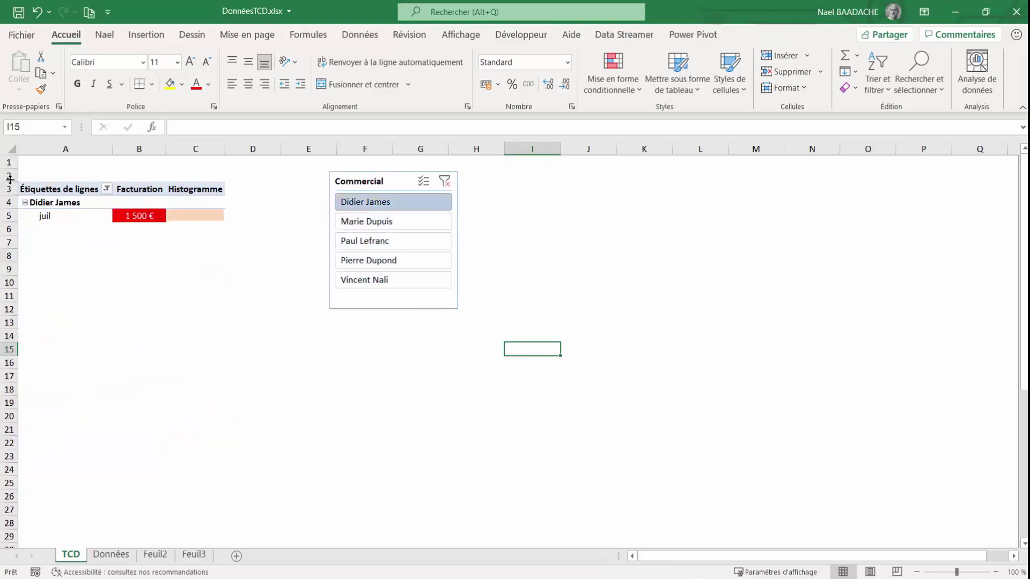
pyautogui.click(353, 222)
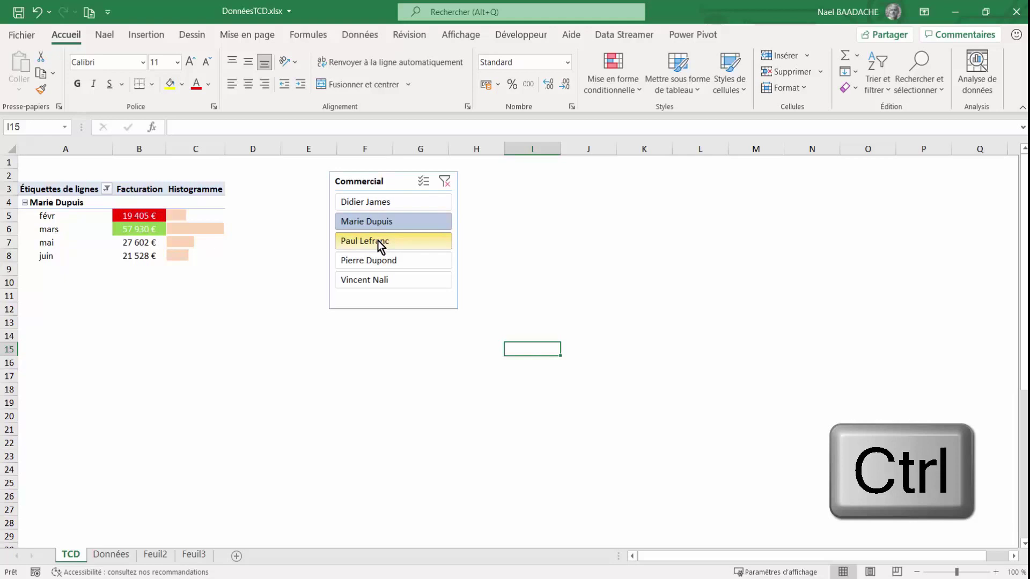
pyautogui.keyDown('ctrl'); pyautogui.click(378, 240); pyautogui.keyUp('ctrl')
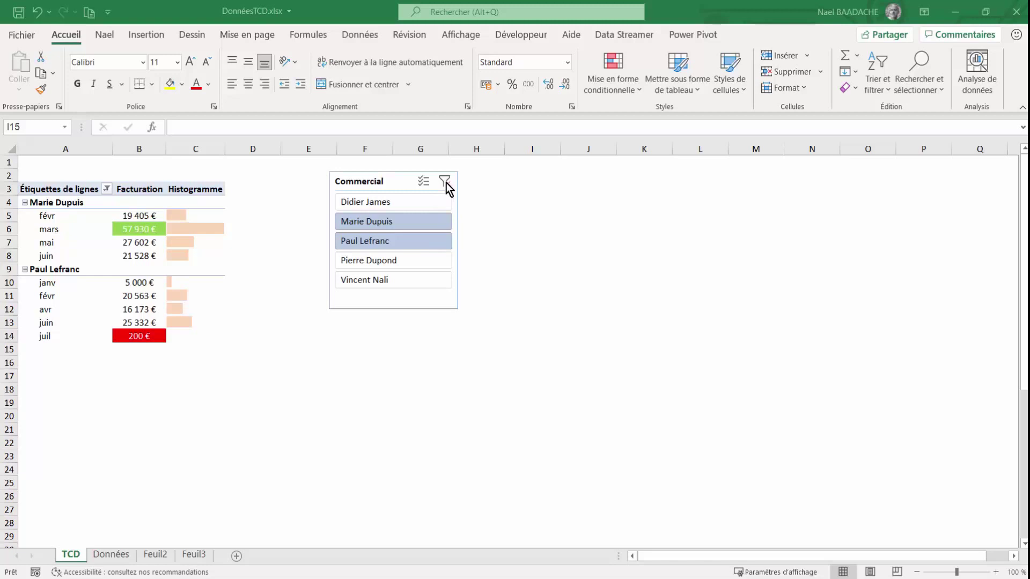
pyautogui.click(446, 182)
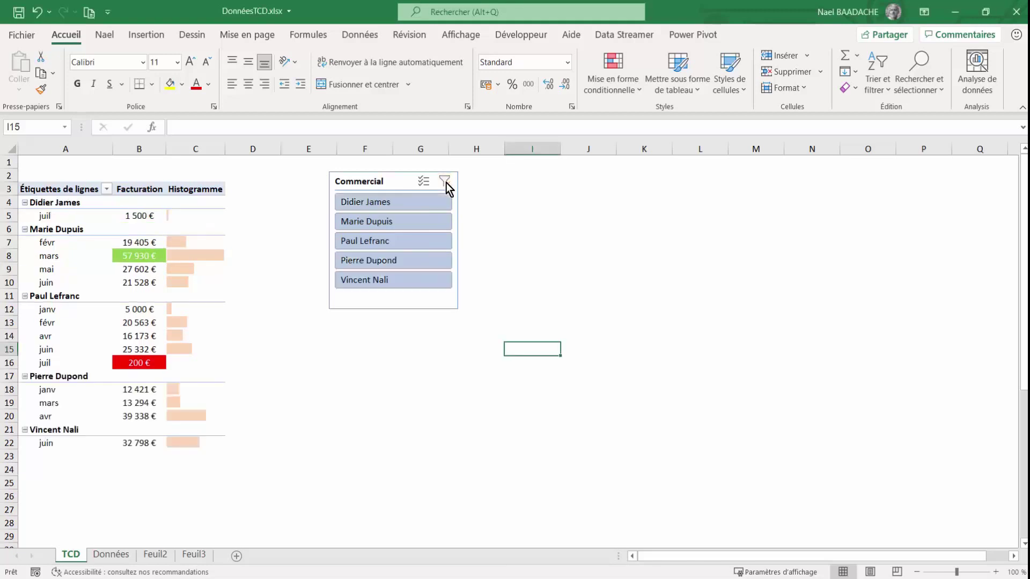